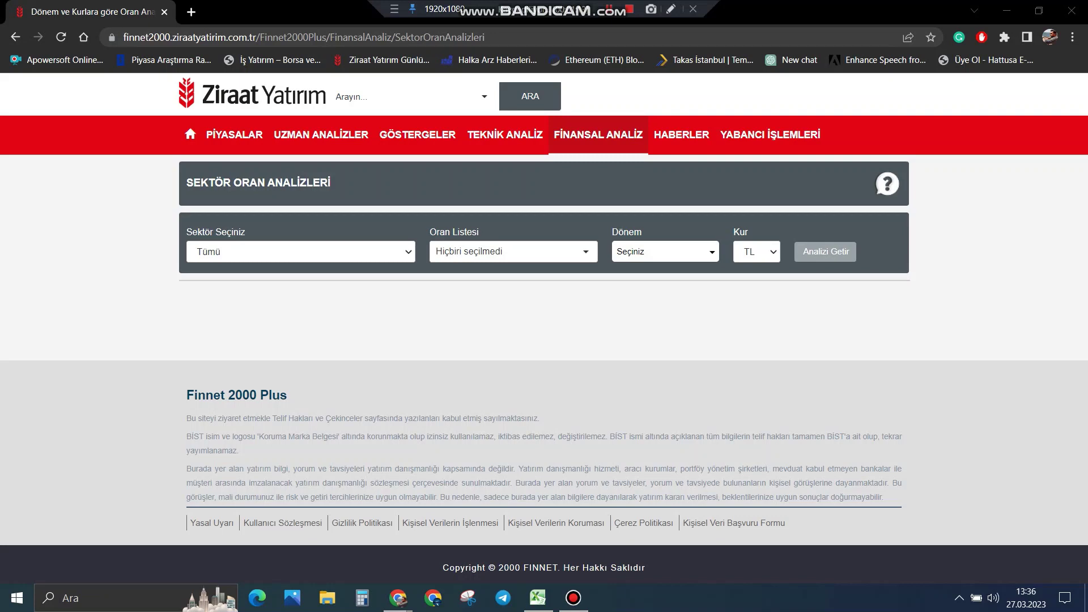
- Select Ulaştırma as the sector for the ratio analysis
{"action": "left_click", "coordinate": [300, 251]}
{"action": "key", "text": "u"}
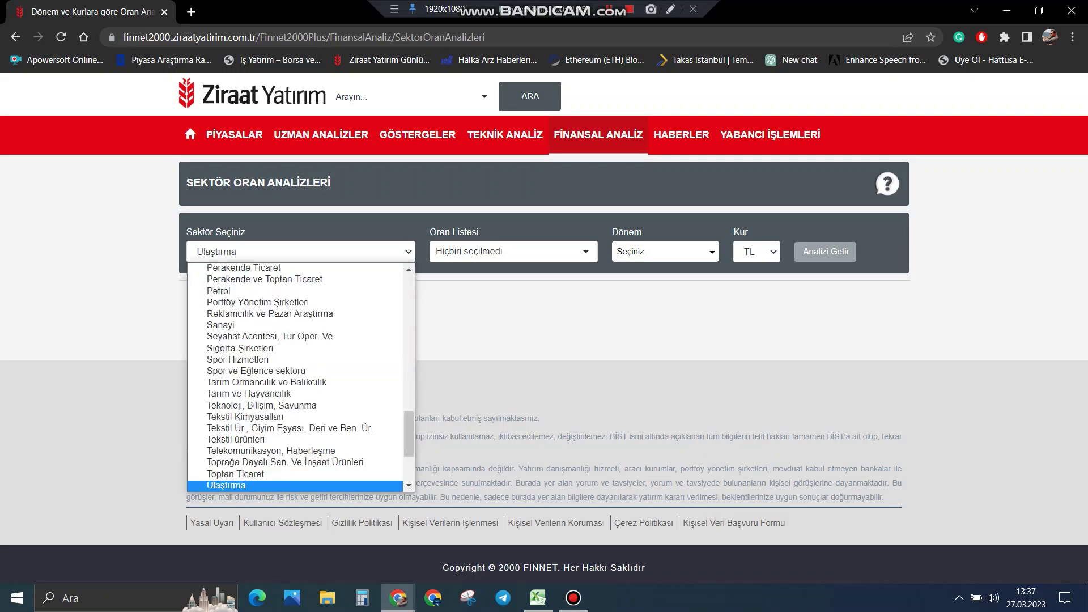
{"action": "left_click", "coordinate": [295, 485]}
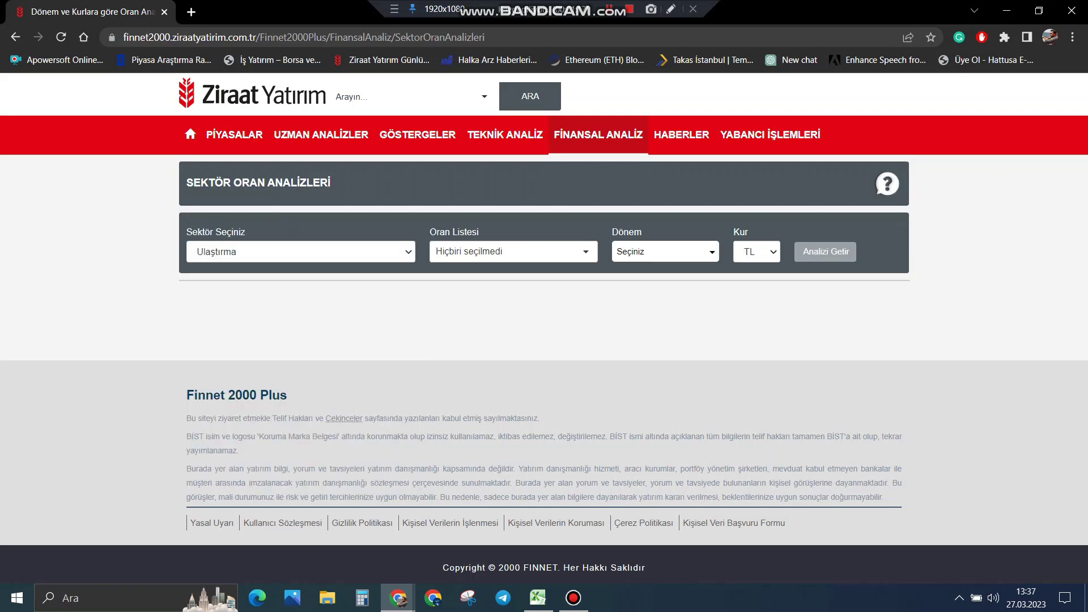
- Add the profitability ratios Esas Faaliyet Kar Marjı (Yıllık) and Özsermaye Karlılığı (%) to the ratio selection
{"action": "left_click", "coordinate": [513, 251]}
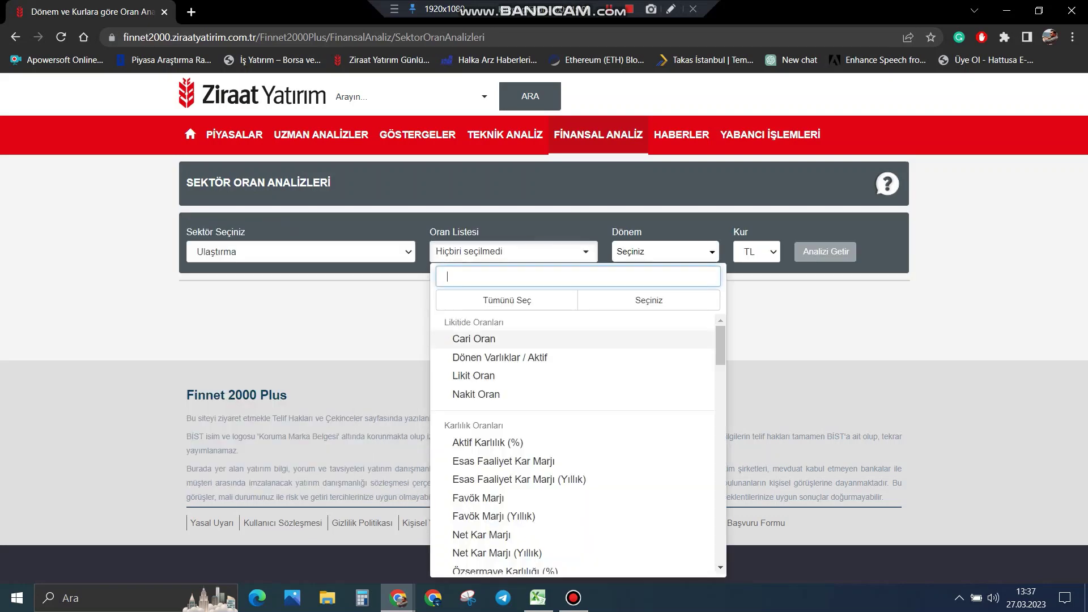
{"action": "scroll", "coordinate": [573, 442], "scroll_direction": "down", "scroll_amount": 1}
{"action": "scroll", "coordinate": [572, 443], "scroll_direction": "down", "scroll_amount": 1}
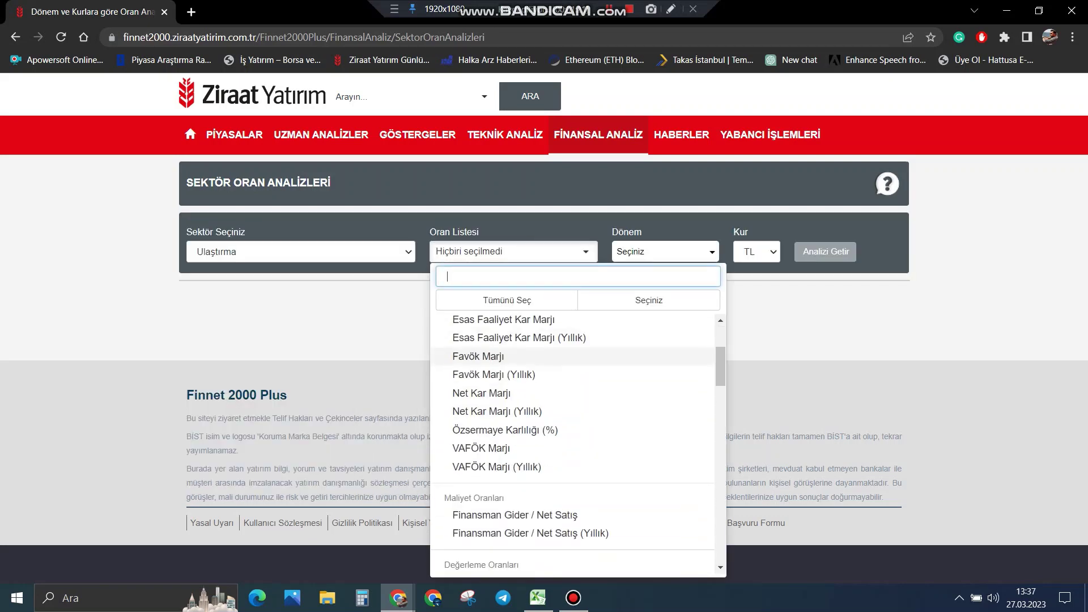
{"action": "left_click", "coordinate": [519, 338]}
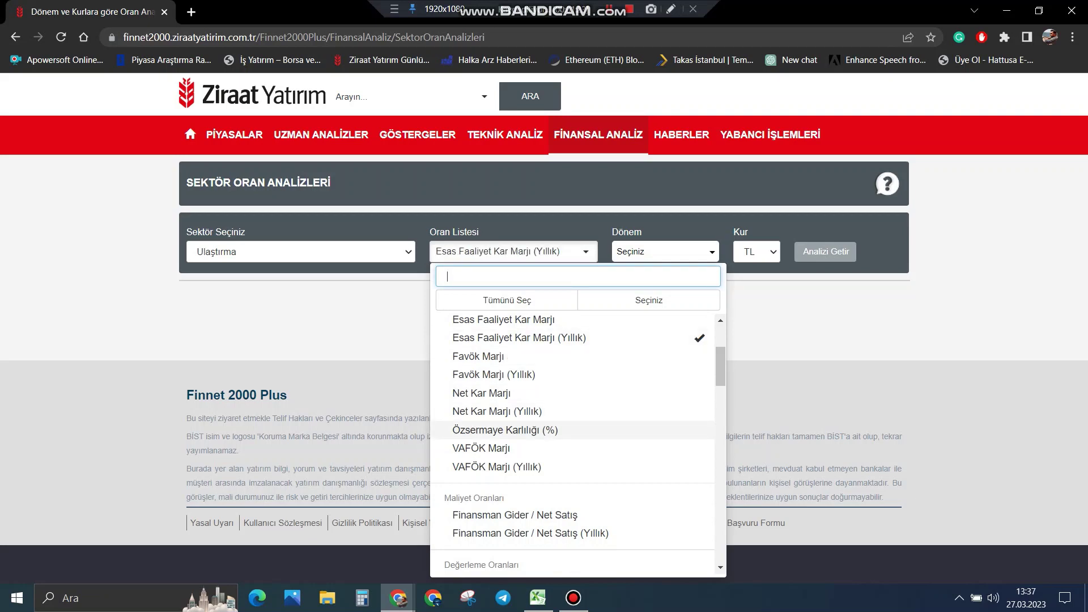
{"action": "left_click", "coordinate": [505, 431]}
- Add the valuation ratios Firma Değeri / Esas Faaliyet Karı and Fiyat Kazanç to the ratio selection
{"action": "scroll", "coordinate": [572, 431], "scroll_direction": "down", "scroll_amount": 3}
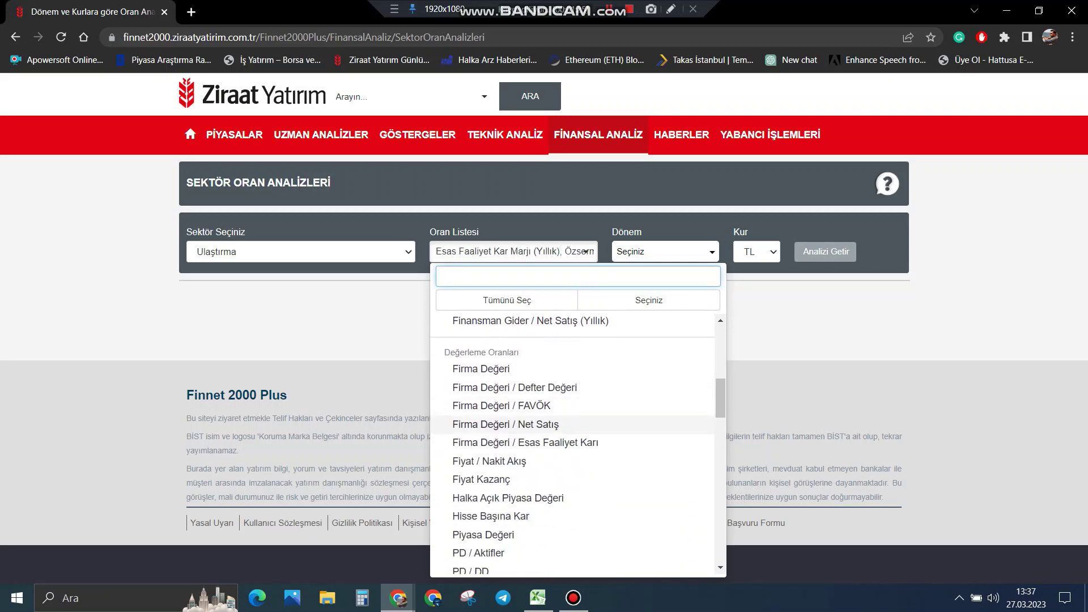
{"action": "left_click", "coordinate": [526, 442]}
{"action": "scroll", "coordinate": [525, 414], "scroll_direction": "down", "scroll_amount": 1}
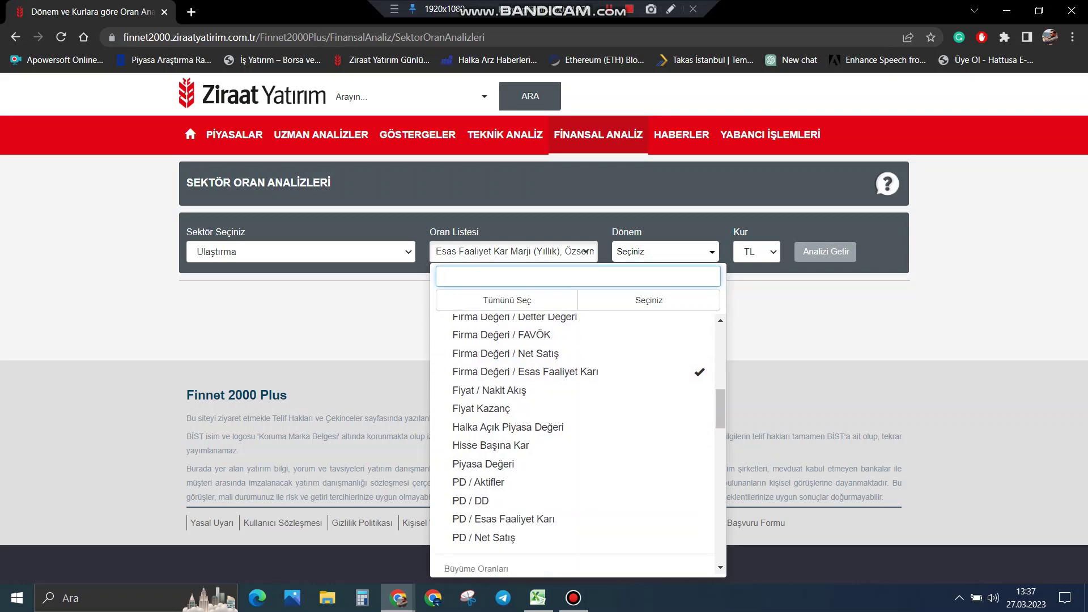
{"action": "left_click", "coordinate": [481, 409]}
- Add the annual growth ratios Esas Faaliyet Karı Büyüme (%) (Yıllık) and Net Kar Büyüme (%) (Yıllık), plus PD / DD, to the ratio selection
{"action": "scroll", "coordinate": [499, 447], "scroll_direction": "down", "scroll_amount": 4}
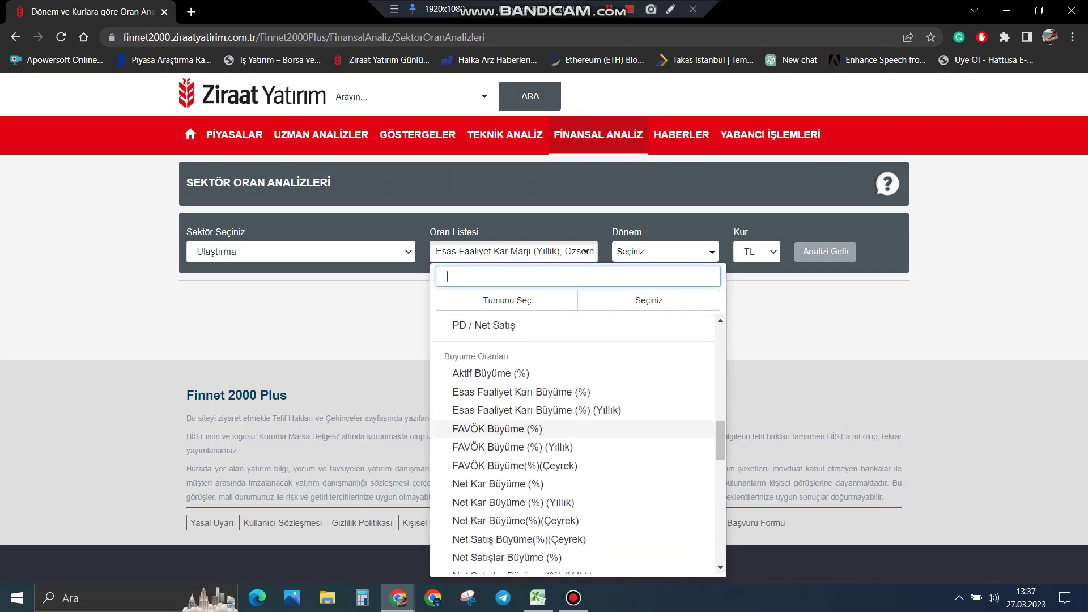
{"action": "left_click", "coordinate": [528, 410]}
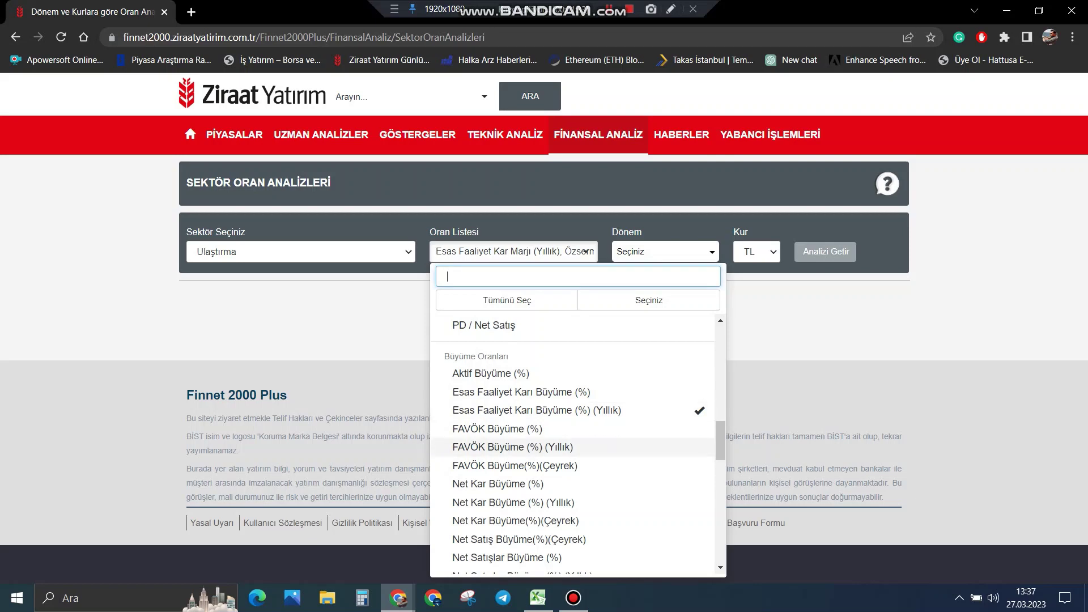
{"action": "scroll", "coordinate": [510, 436], "scroll_direction": "down", "scroll_amount": 1}
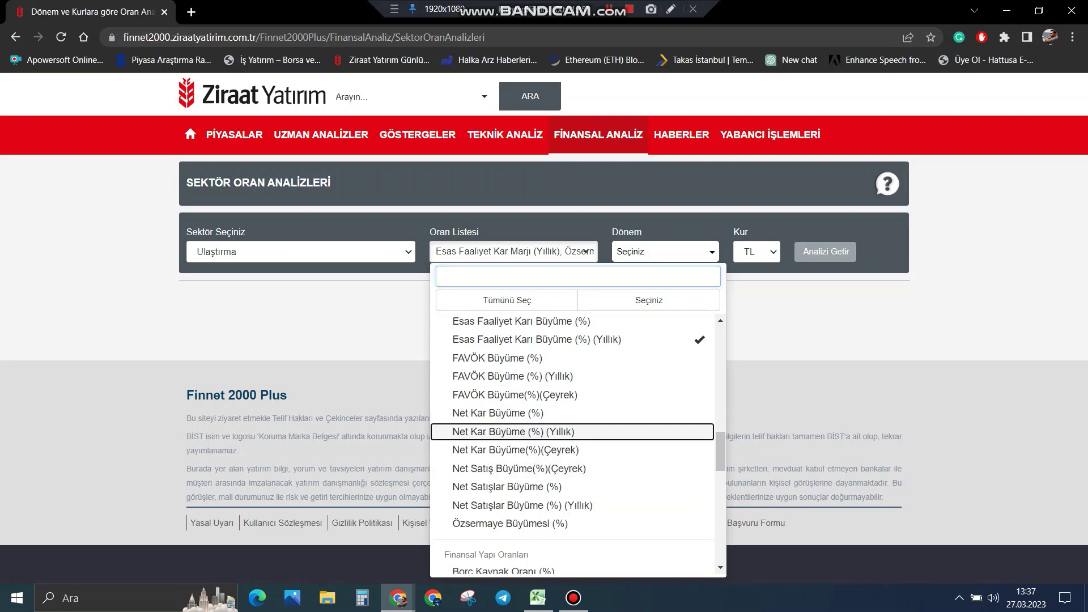
{"action": "scroll", "coordinate": [511, 422], "scroll_direction": "up", "scroll_amount": 3}
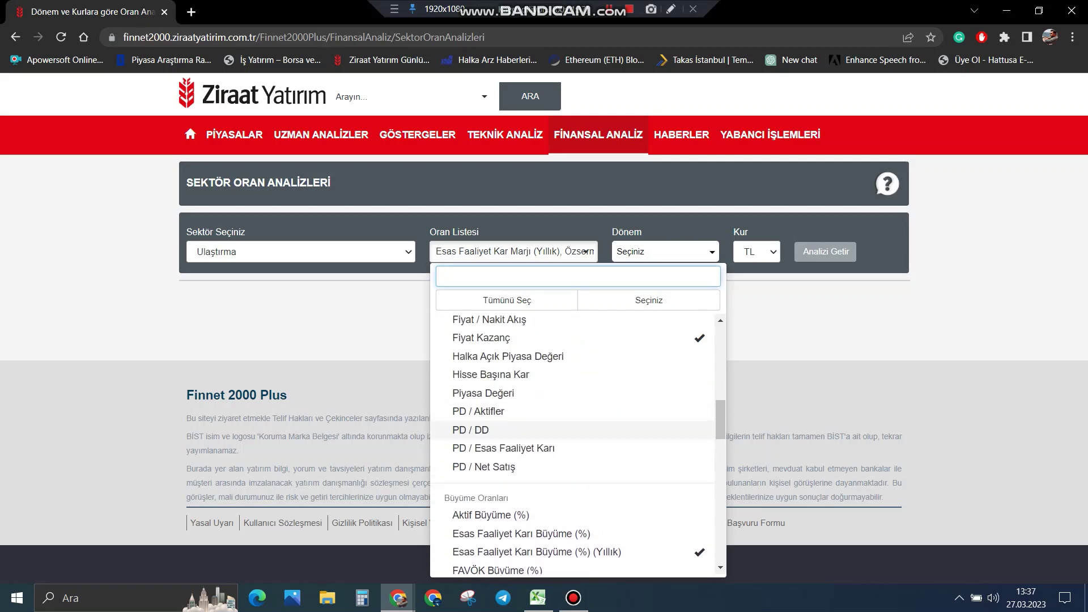
{"action": "left_click", "coordinate": [510, 430]}
{"action": "key", "text": "Escape"}
- Set the period to 2022/12 and run the sector ratio analysis
{"action": "left_click", "coordinate": [664, 251]}
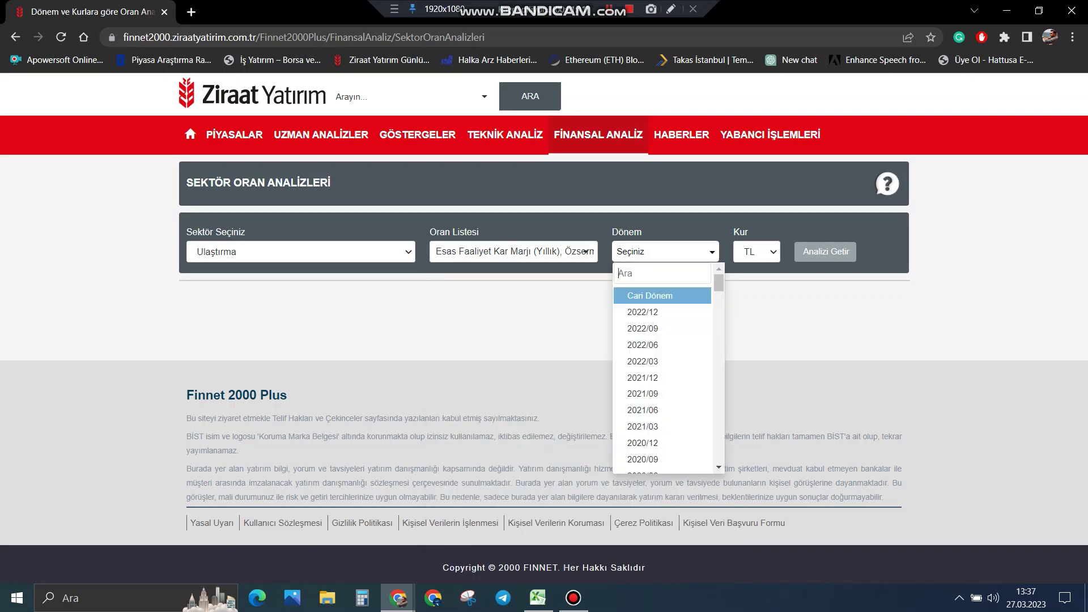
{"action": "left_click", "coordinate": [662, 312]}
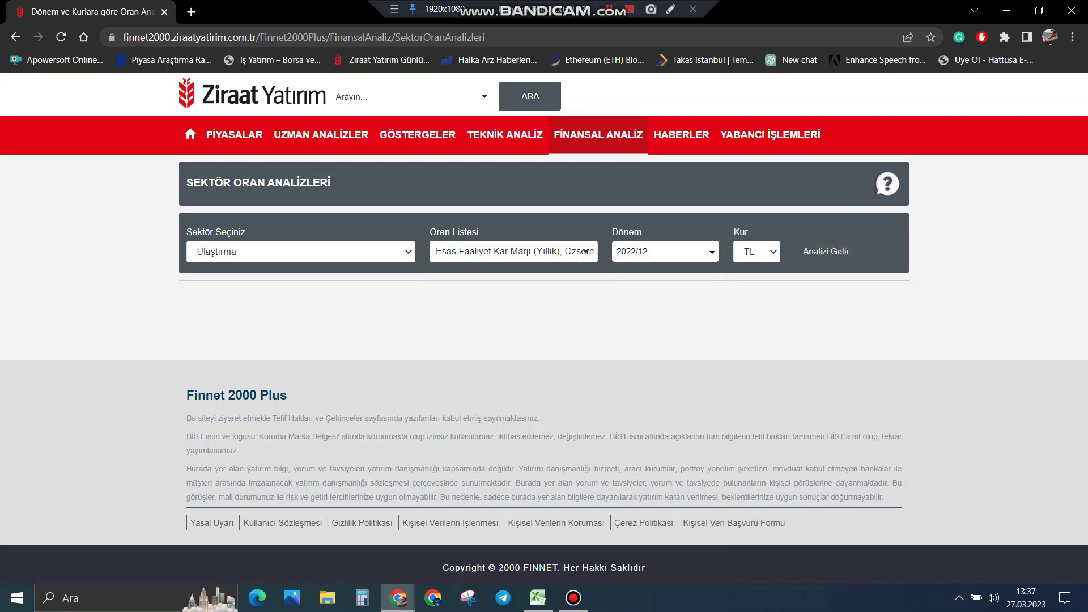
{"action": "left_click", "coordinate": [825, 251]}
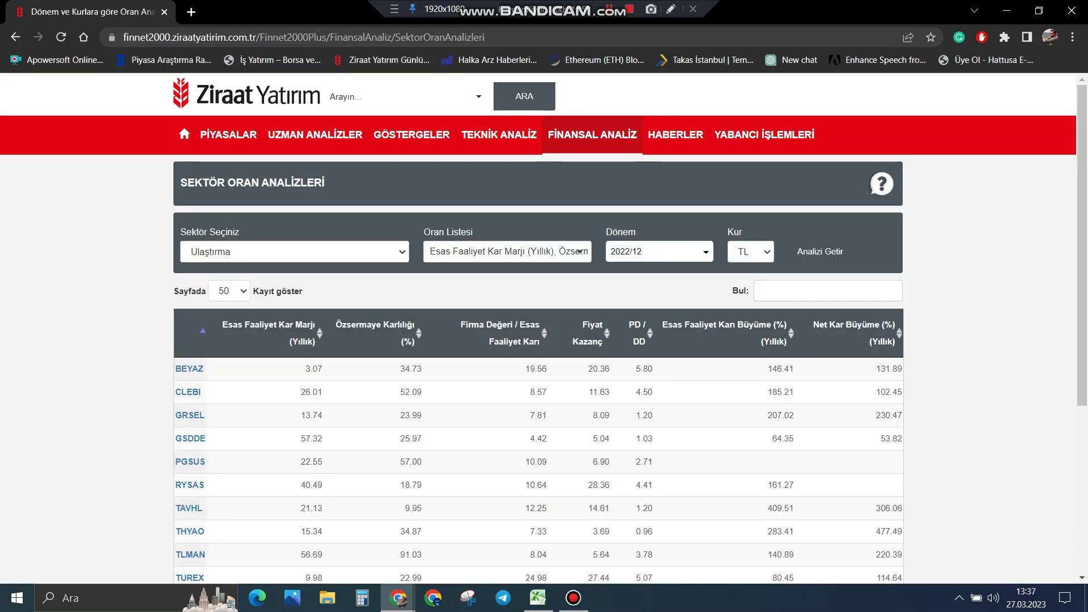
{"action": "key", "text": "Tab"}
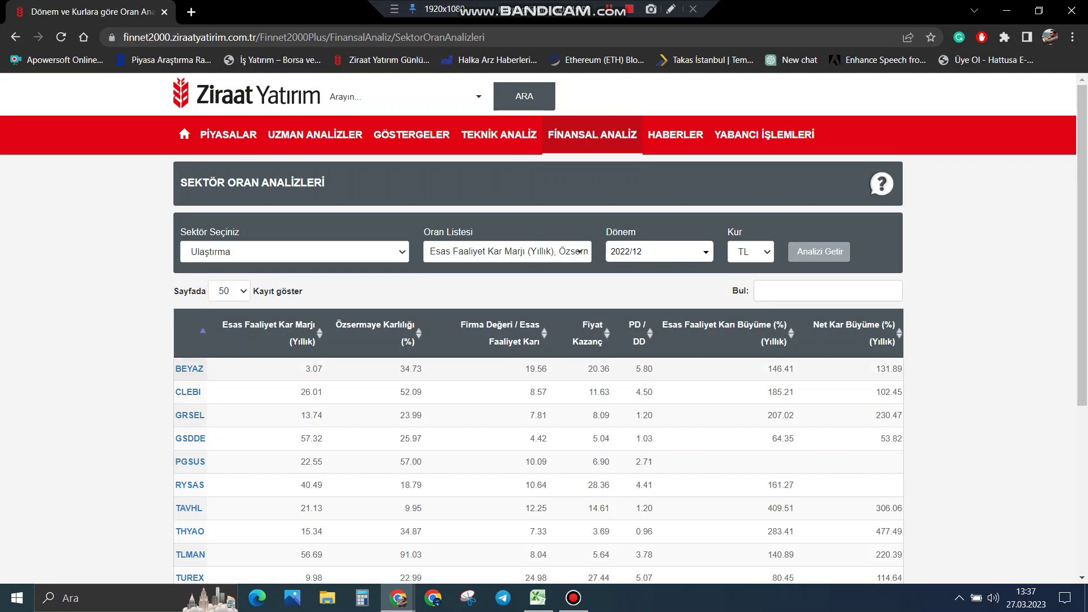
- Sort the companies by Esas Faaliyet Kar Marjı (Yıllık) in descending order and temporarily circle the two highest values with the drawing pen
{"action": "left_click", "coordinate": [269, 333]}
{"action": "left_click", "coordinate": [269, 333]}
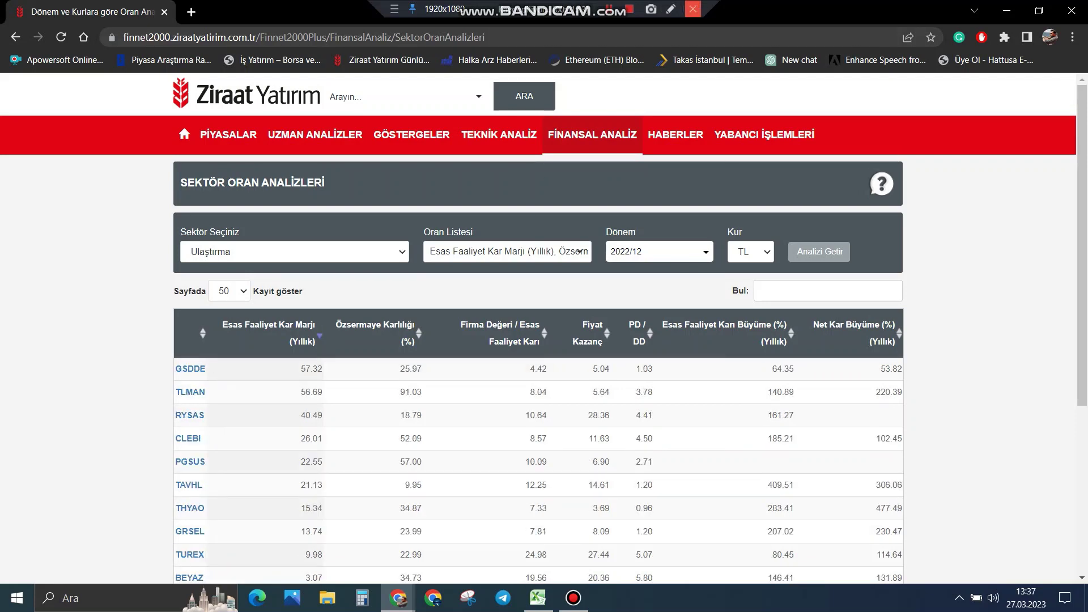
{"action": "left_click", "coordinate": [671, 8]}
{"action": "mouse_move", "coordinate": [338, 360]}
{"action": "left_mouse_down"}
{"action": "mouse_move", "coordinate": [296, 359]}
{"action": "mouse_move", "coordinate": [285, 388]}
{"action": "mouse_move", "coordinate": [298, 404]}
{"action": "mouse_move", "coordinate": [332, 400]}
{"action": "mouse_move", "coordinate": [341, 361]}
{"action": "left_mouse_up"}
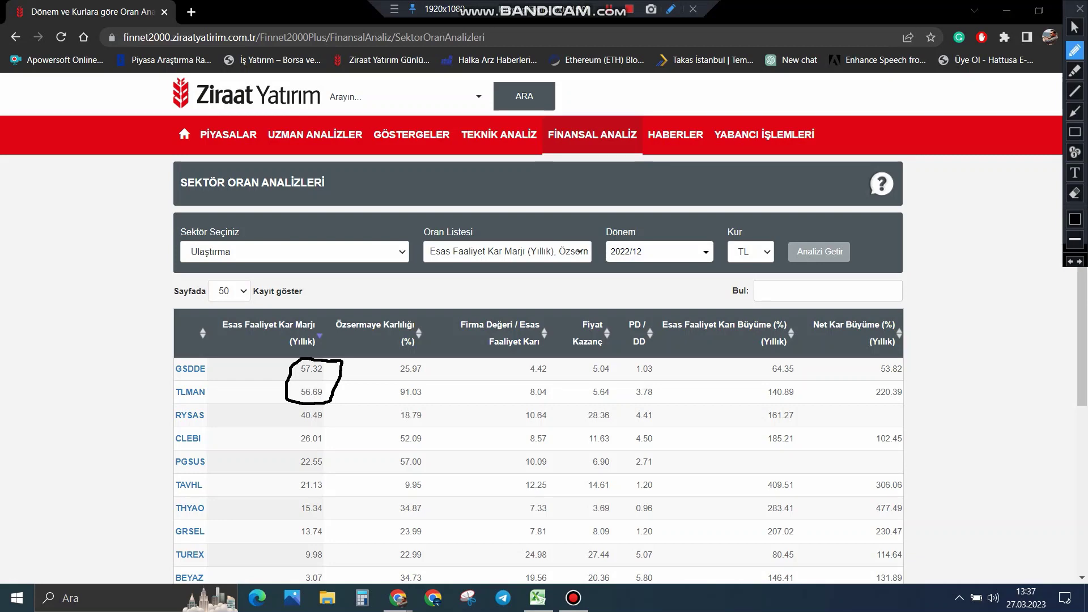
{"action": "key", "text": "Escape"}
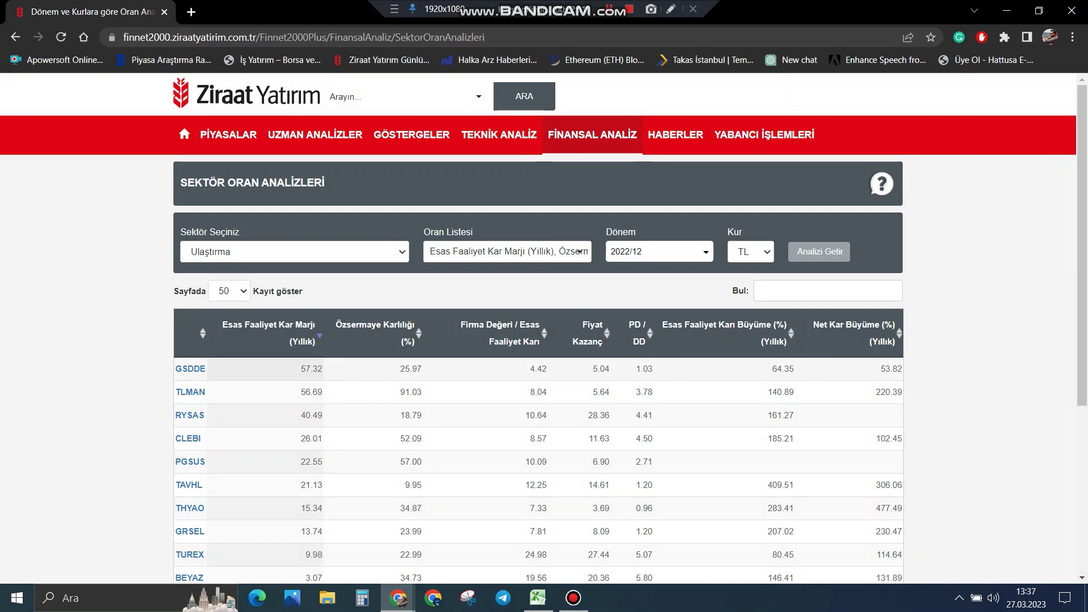
- Sort the companies by Özsermaye Karlılığı (%) in descending order and temporarily underline the two highest values
{"action": "left_click", "coordinate": [379, 333]}
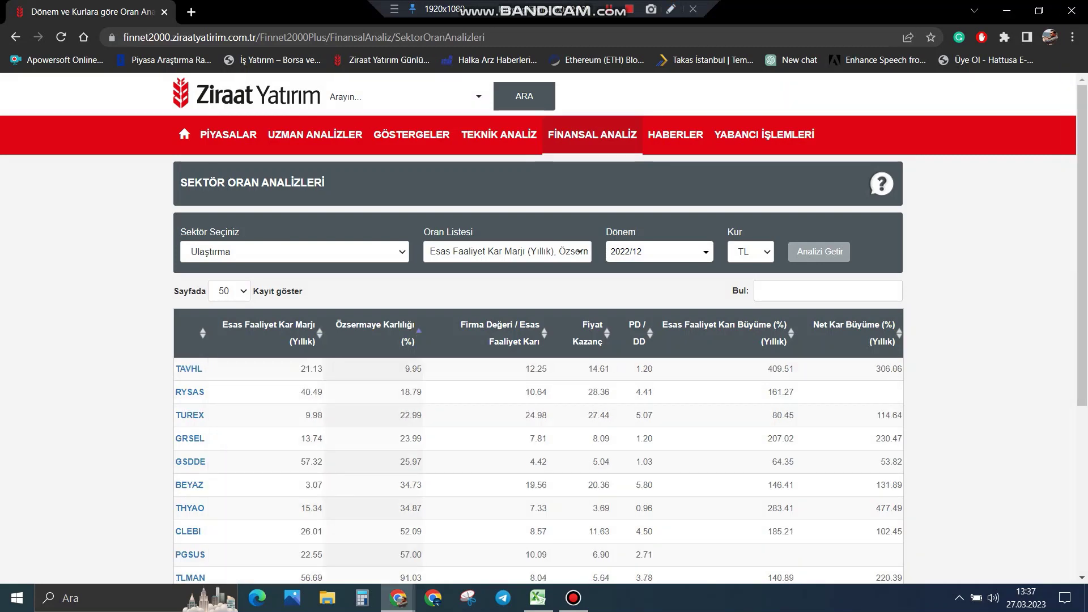
{"action": "left_click", "coordinate": [378, 333]}
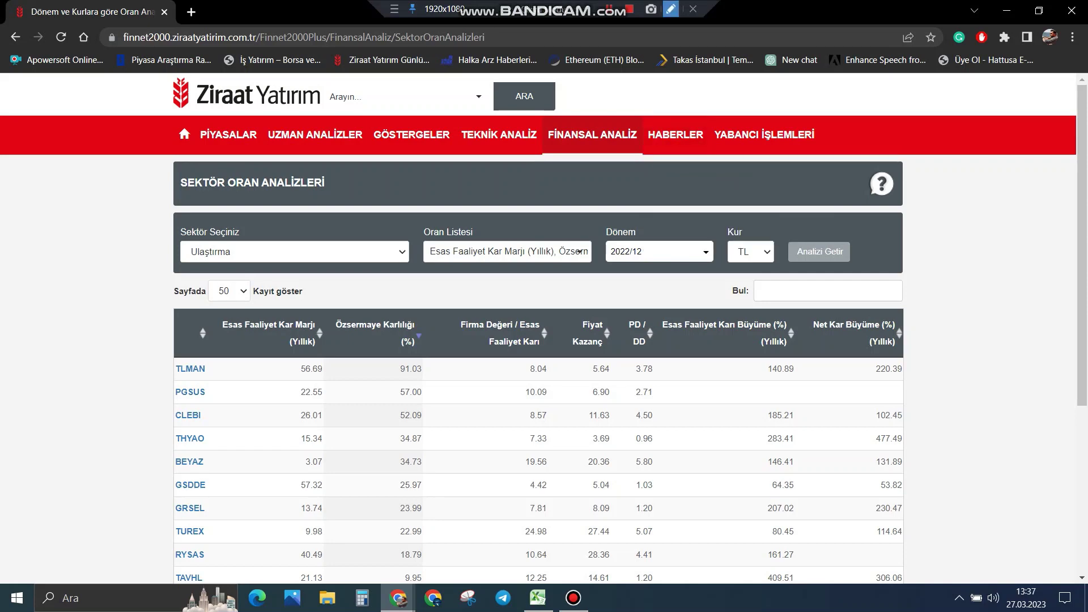
{"action": "left_click", "coordinate": [671, 8]}
{"action": "left_click_drag", "start_coordinate": [392, 375], "coordinate": [436, 377]}
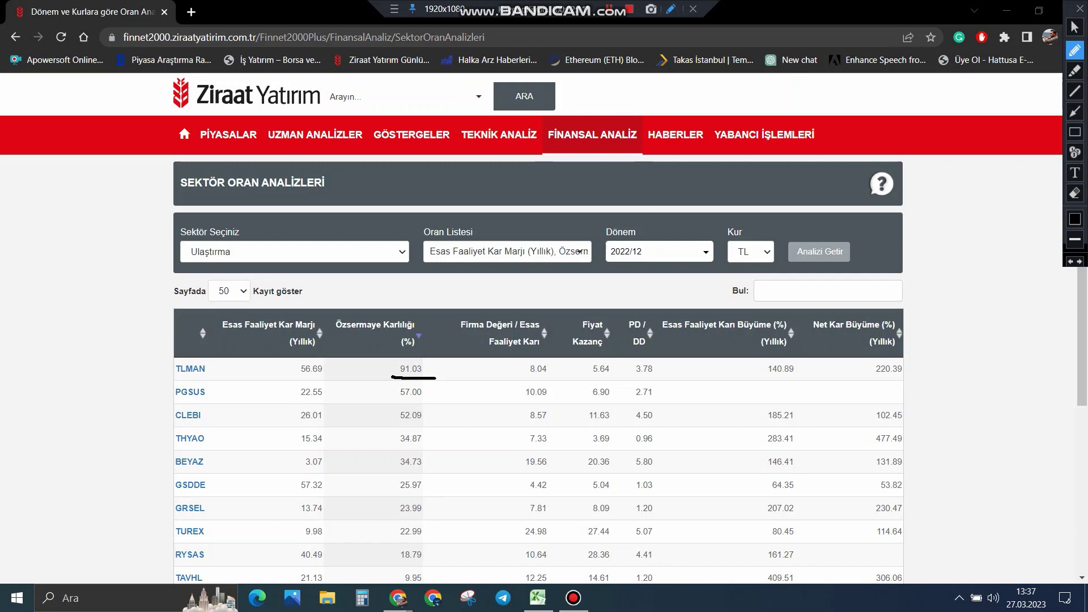
{"action": "left_click_drag", "start_coordinate": [390, 401], "coordinate": [426, 398]}
{"action": "key", "text": "Escape"}
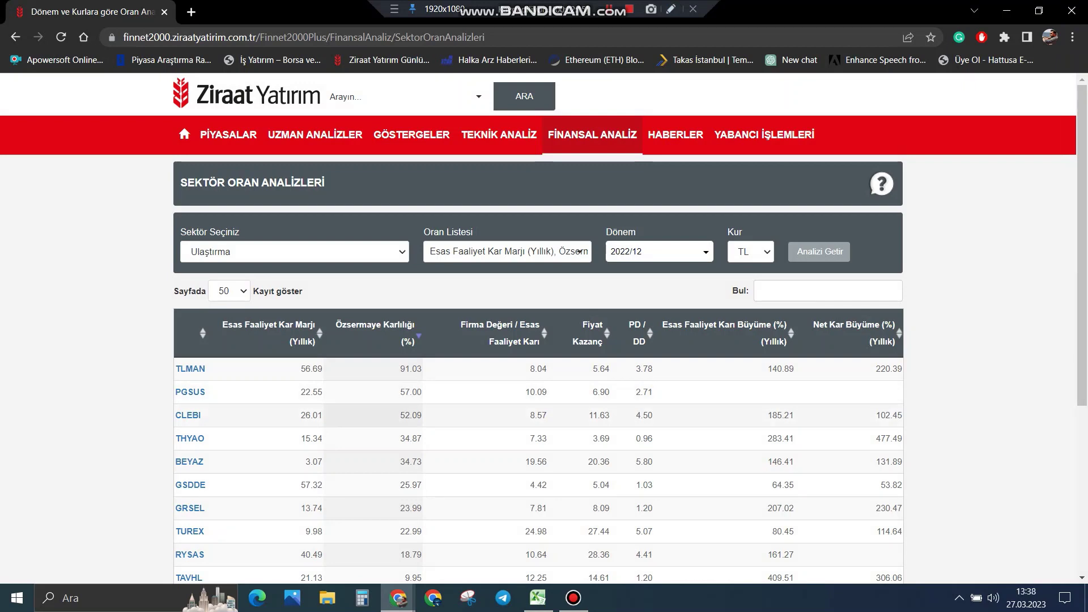
- Sort the companies by Firma Değeri / Esas Faaliyet Karı in ascending order and temporarily underline the two lowest values
{"action": "left_click", "coordinate": [499, 333]}
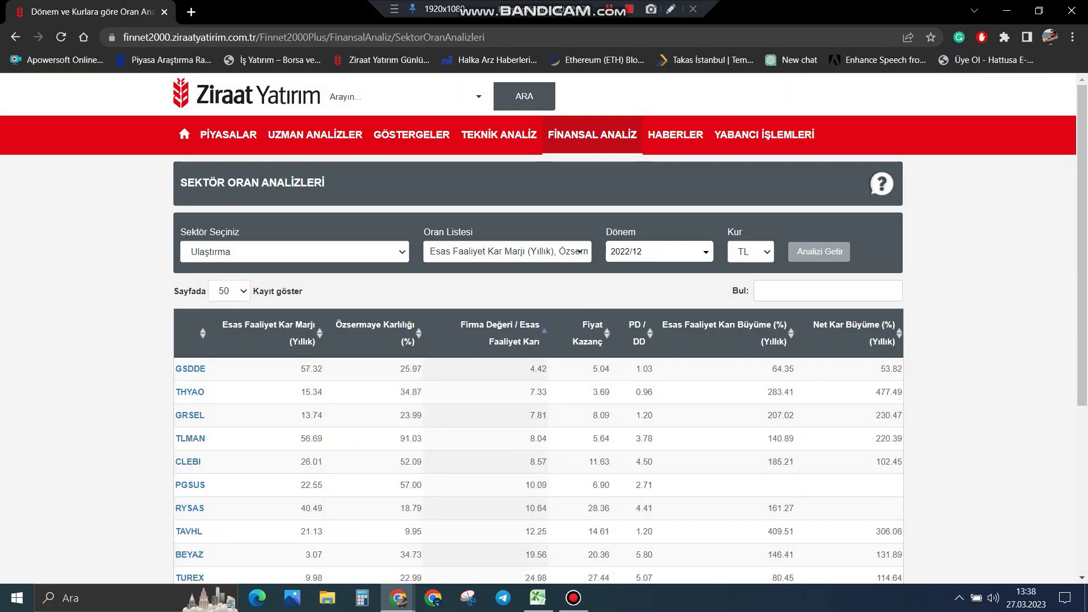
{"action": "left_click", "coordinate": [671, 9]}
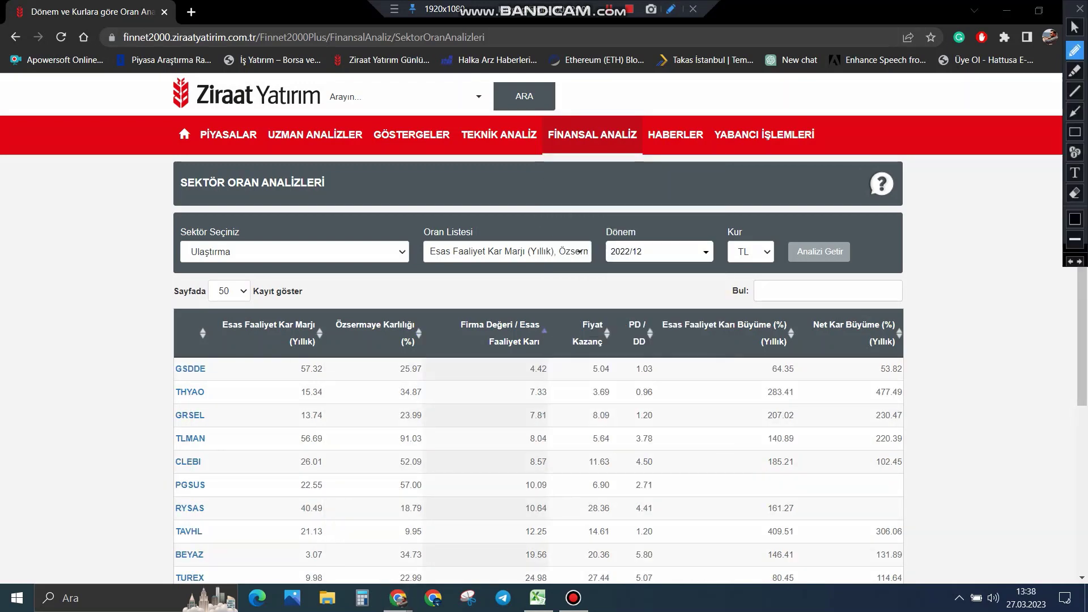
{"action": "mouse_move", "coordinate": [524, 375]}
{"action": "left_mouse_down"}
{"action": "mouse_move", "coordinate": [548, 374]}
{"action": "mouse_move", "coordinate": [551, 400]}
{"action": "left_mouse_up"}
{"action": "key", "text": "Escape"}
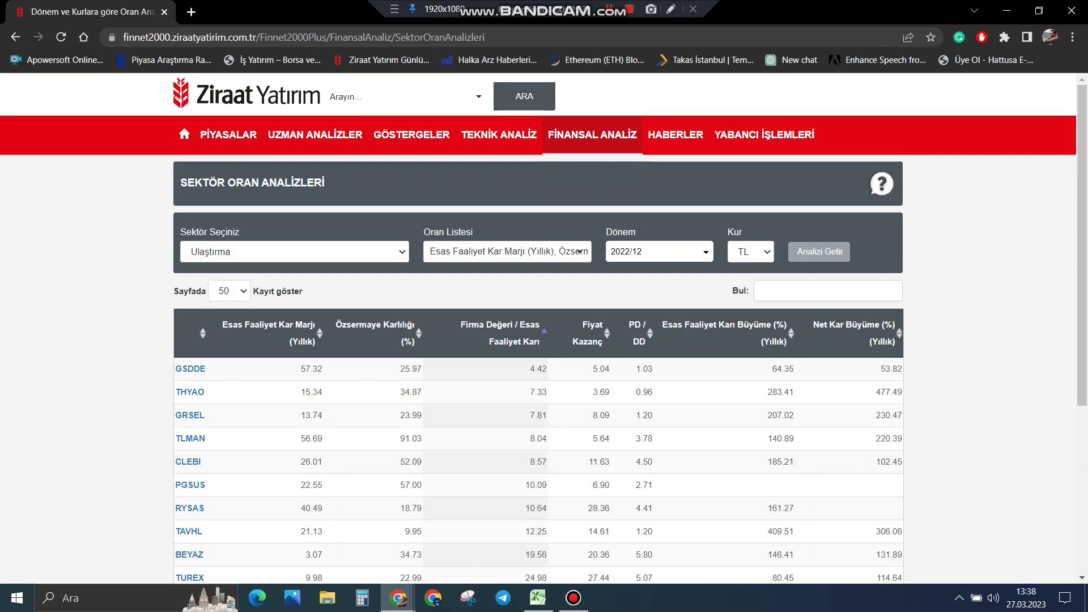
- Sort the companies by Fiyat Kazanç in ascending order and temporarily underline the two lowest values
{"action": "left_click", "coordinate": [588, 333]}
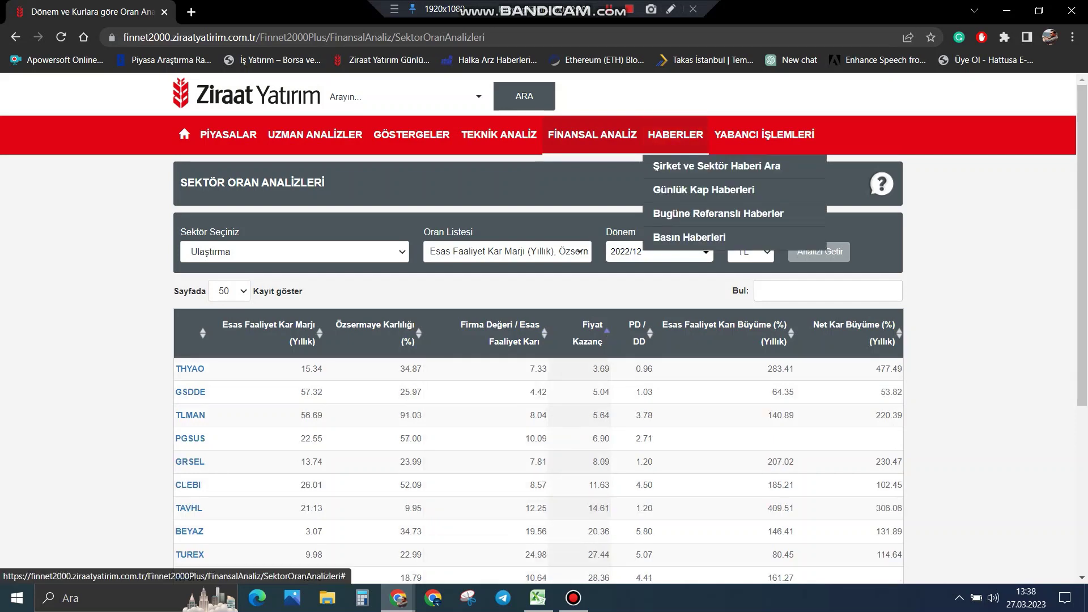
{"action": "left_click", "coordinate": [671, 9]}
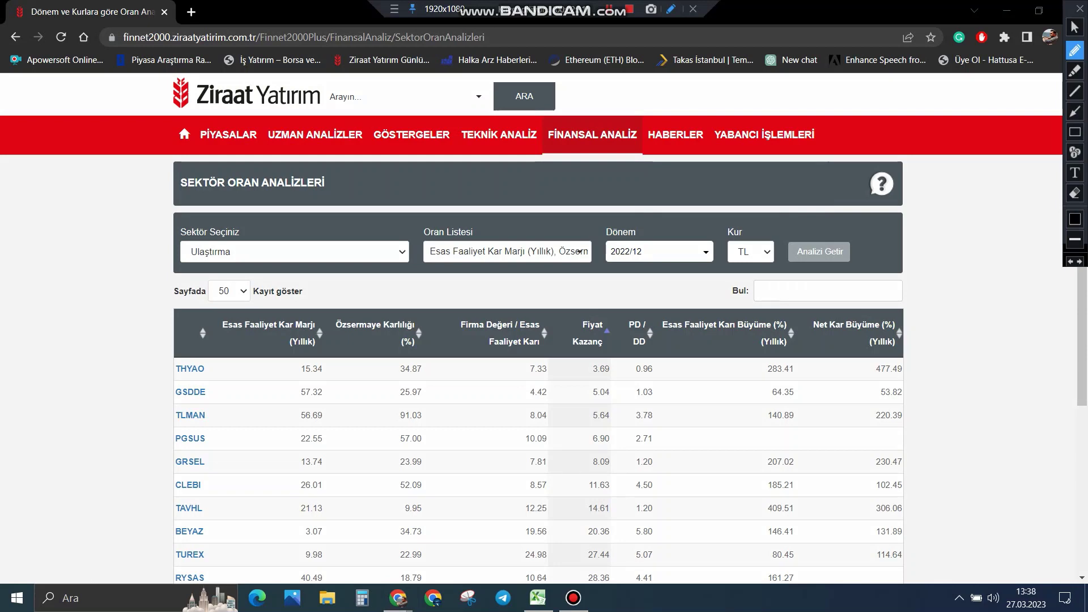
{"action": "mouse_move", "coordinate": [586, 377]}
{"action": "left_mouse_down"}
{"action": "mouse_move", "coordinate": [615, 375]}
{"action": "mouse_move", "coordinate": [595, 398]}
{"action": "mouse_move", "coordinate": [612, 398]}
{"action": "left_mouse_up"}
{"action": "key", "text": "Escape"}
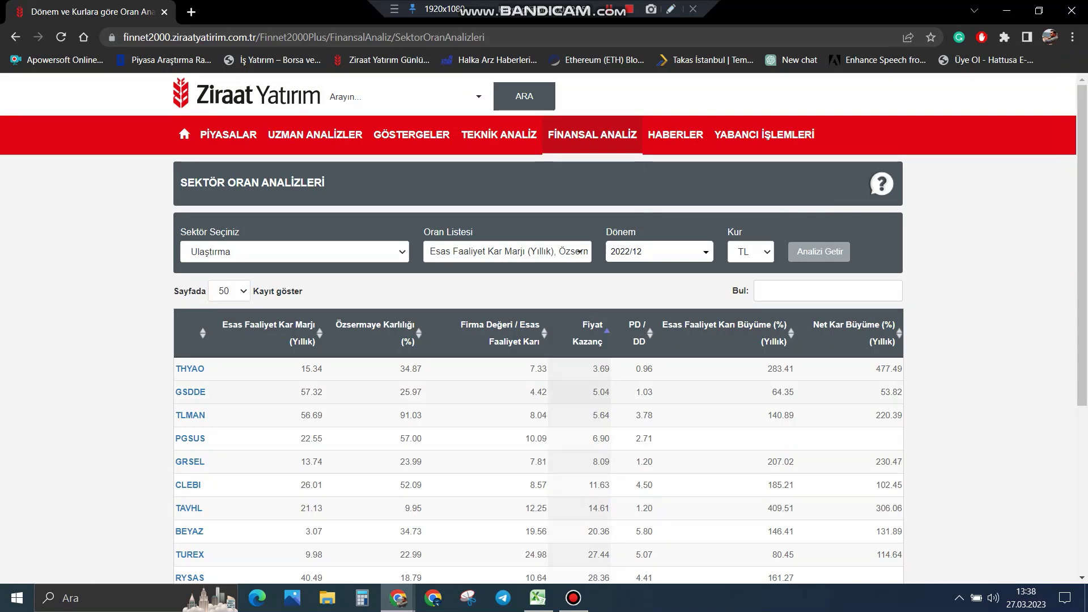
- Sort the companies by PD / DD in ascending order and temporarily underline the two lowest values
{"action": "left_click", "coordinate": [639, 333]}
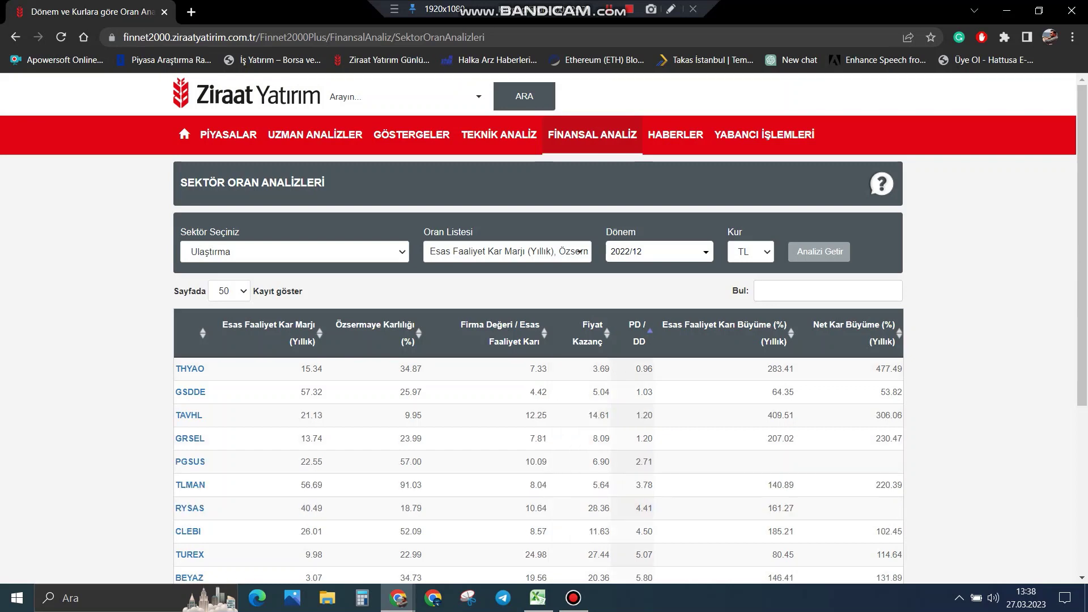
{"action": "key", "text": "ctrl+alt+d"}
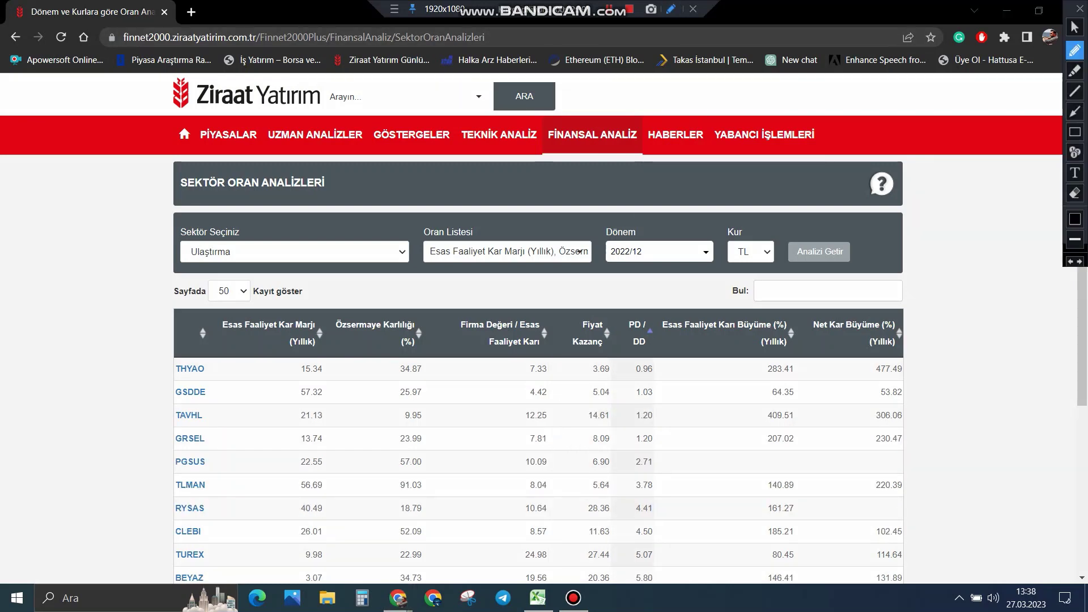
{"action": "mouse_move", "coordinate": [631, 377]}
{"action": "left_mouse_down"}
{"action": "mouse_move", "coordinate": [658, 382]}
{"action": "mouse_move", "coordinate": [666, 402]}
{"action": "left_mouse_up"}
{"action": "key", "text": "Escape"}
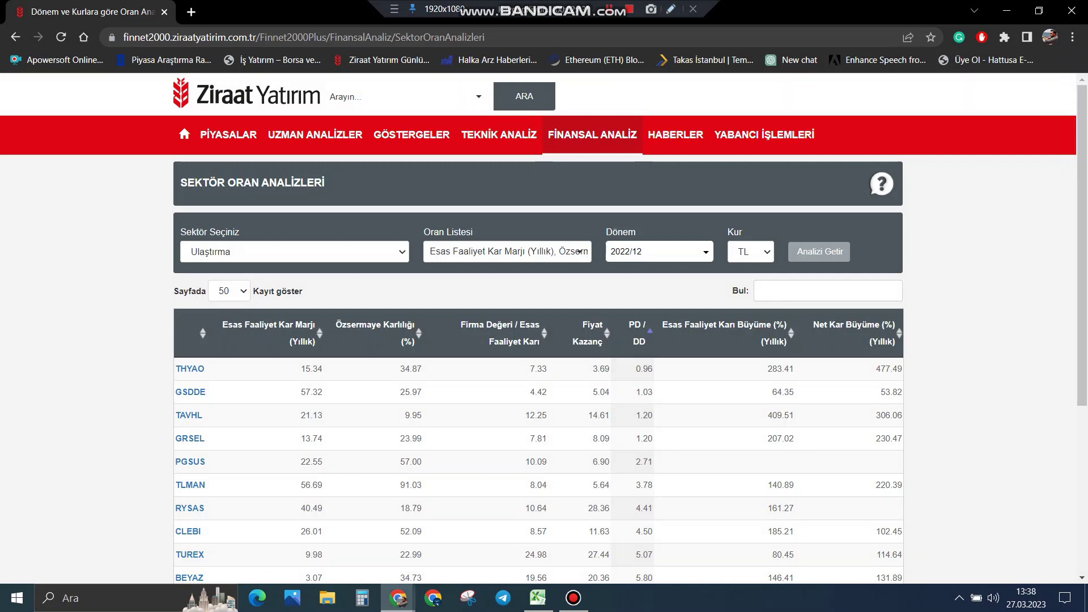
- Sort the companies by Esas Faaliyet Karı Büyüme (%) (Yıllık) in descending order and temporarily underline the two highest values
{"action": "left_click", "coordinate": [725, 333]}
{"action": "left_click", "coordinate": [725, 333]}
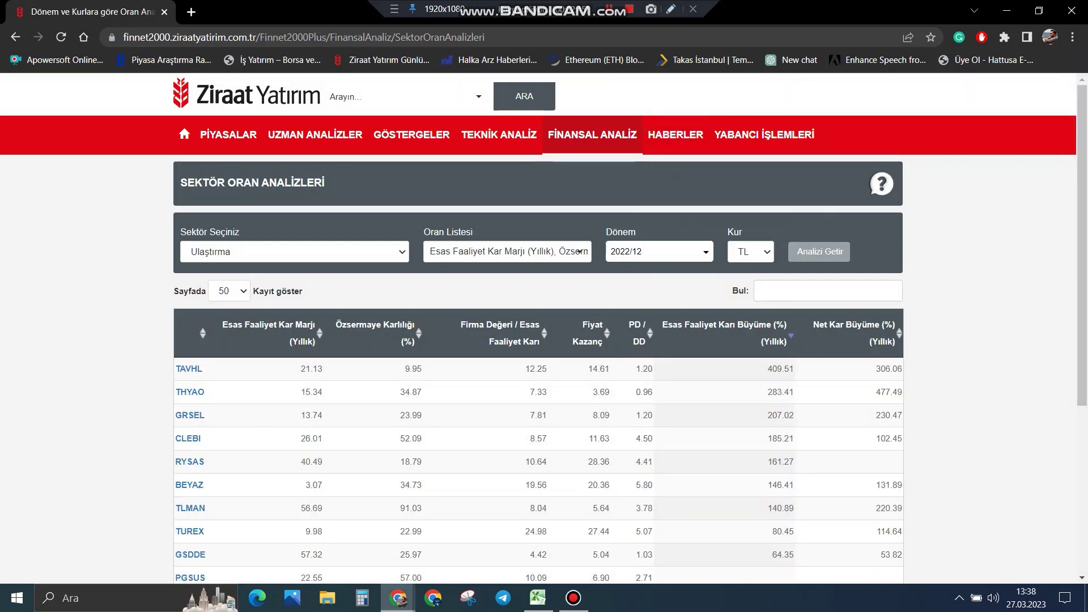
{"action": "left_click", "coordinate": [671, 9]}
{"action": "mouse_move", "coordinate": [760, 377]}
{"action": "left_mouse_down"}
{"action": "mouse_move", "coordinate": [804, 380]}
{"action": "mouse_move", "coordinate": [784, 401]}
{"action": "mouse_move", "coordinate": [805, 403]}
{"action": "left_mouse_up"}
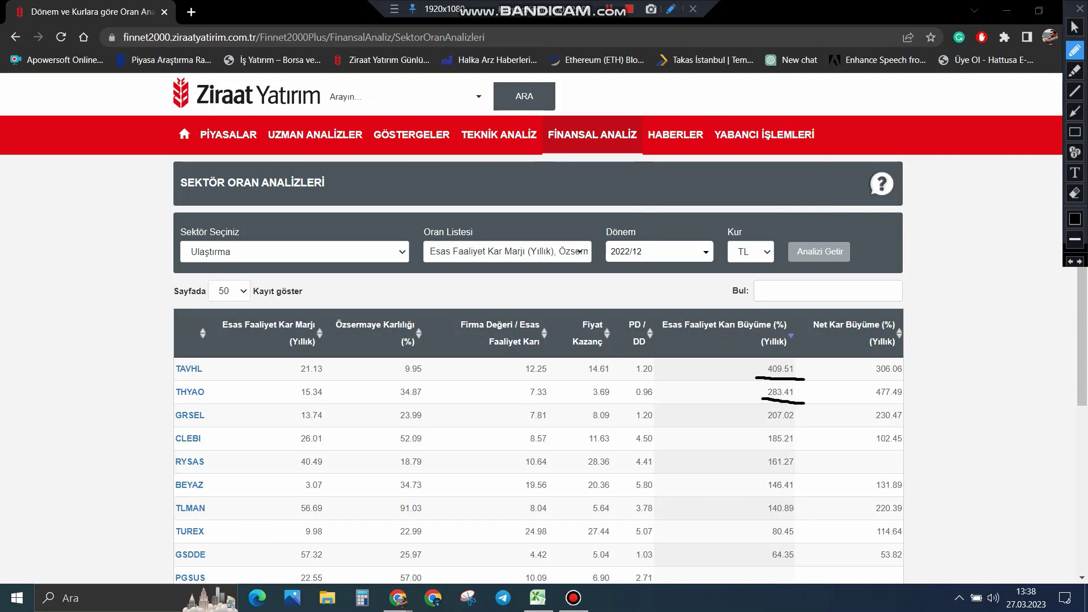
{"action": "key", "text": "Escape"}
- Sort the companies by Net Kar Büyüme (%) (Yıllık) in descending order and temporarily underline the two highest values
{"action": "left_click", "coordinate": [854, 333]}
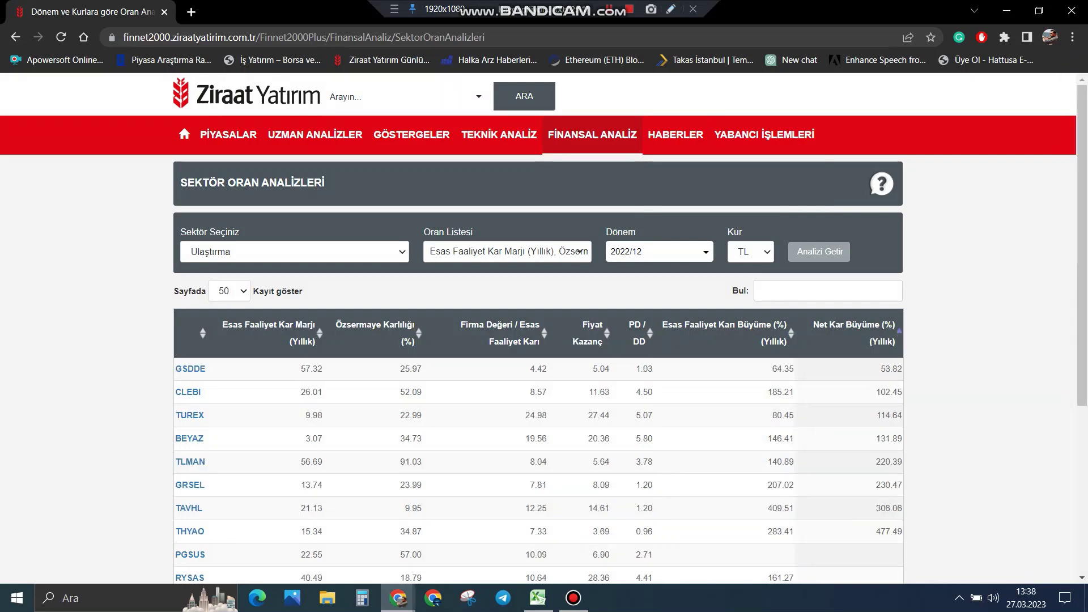
{"action": "left_click", "coordinate": [854, 333]}
{"action": "left_click", "coordinate": [671, 9]}
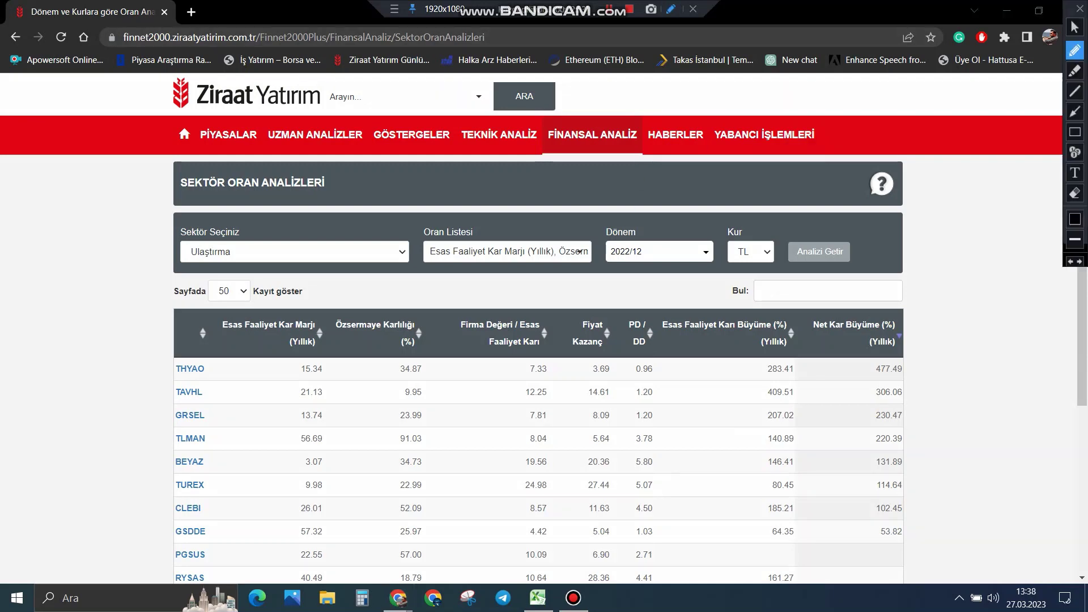
{"action": "left_click_drag", "start_coordinate": [870, 377], "coordinate": [911, 376]}
{"action": "left_click_drag", "start_coordinate": [868, 406], "coordinate": [912, 401]}
{"action": "key", "text": "Escape"}
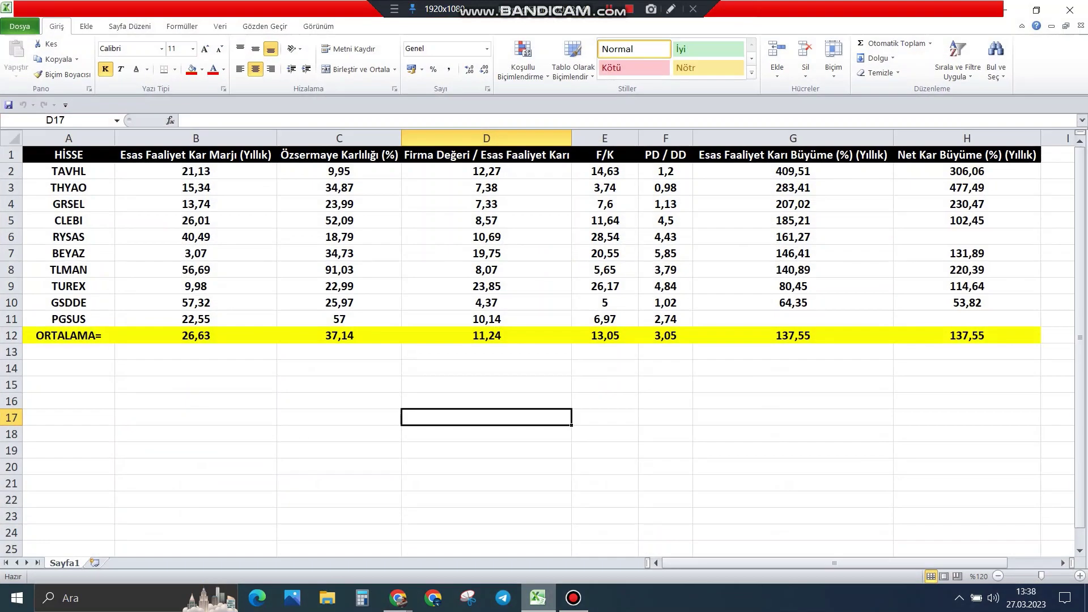
- Switch to the Excel ratio workbook and sort the table by Esas Faaliyet Kar Marjı (Yıllık) in descending order
{"action": "left_click", "coordinate": [538, 598]}
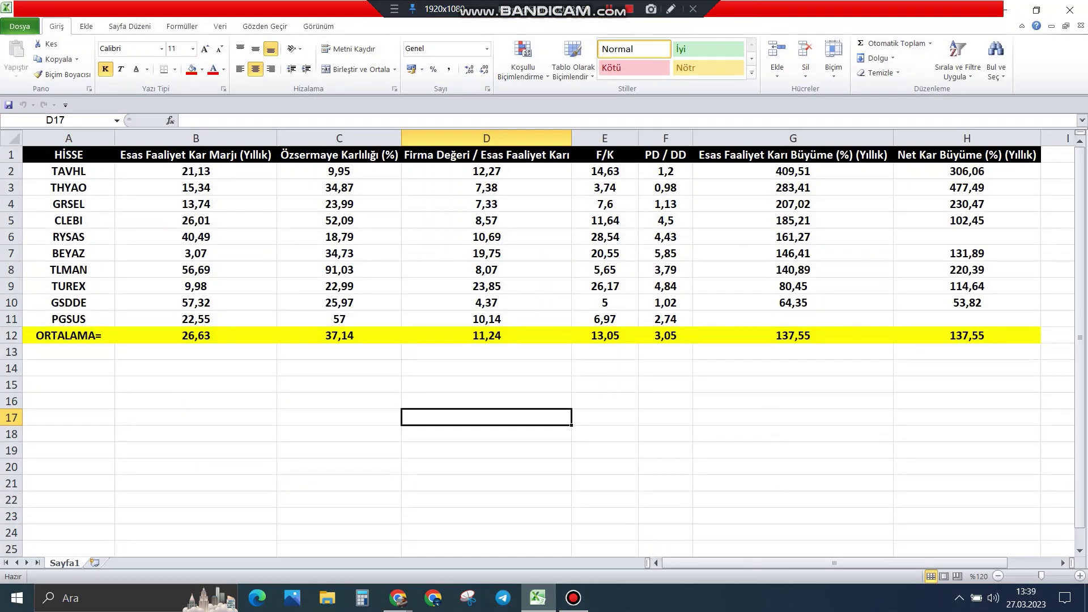
{"action": "left_click", "coordinate": [339, 368]}
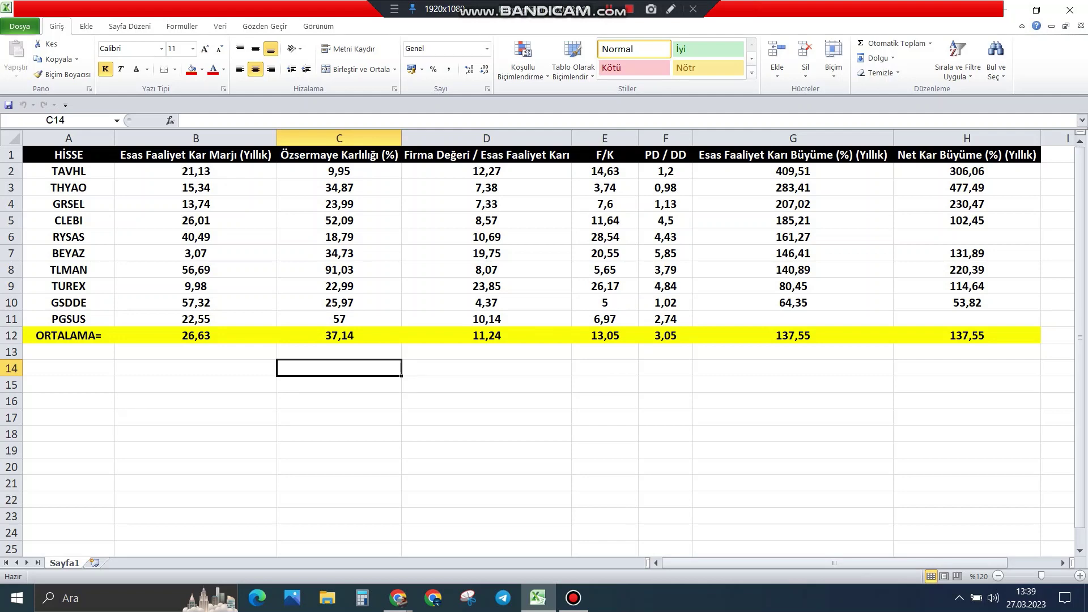
{"action": "left_click", "coordinate": [150, 156]}
{"action": "right_click", "coordinate": [150, 156]}
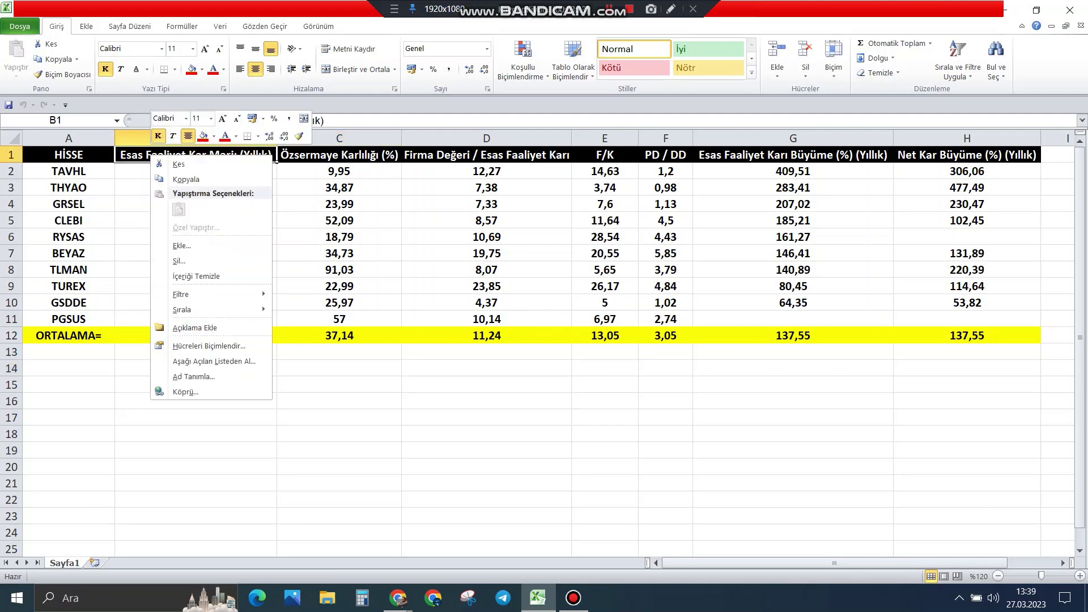
{"action": "left_click", "coordinate": [317, 326]}
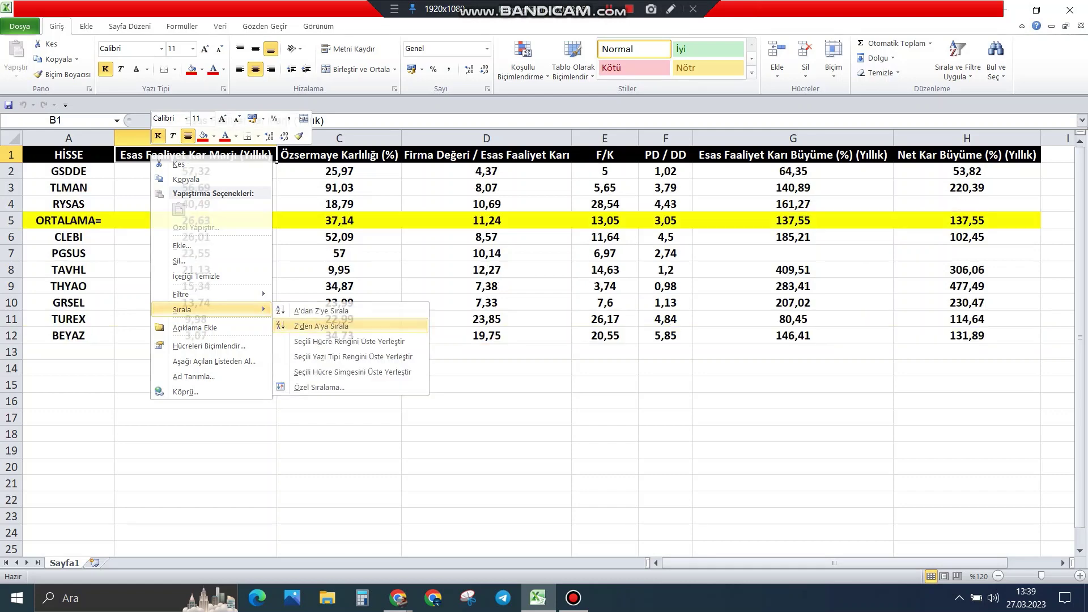
{"action": "left_click", "coordinate": [195, 401]}
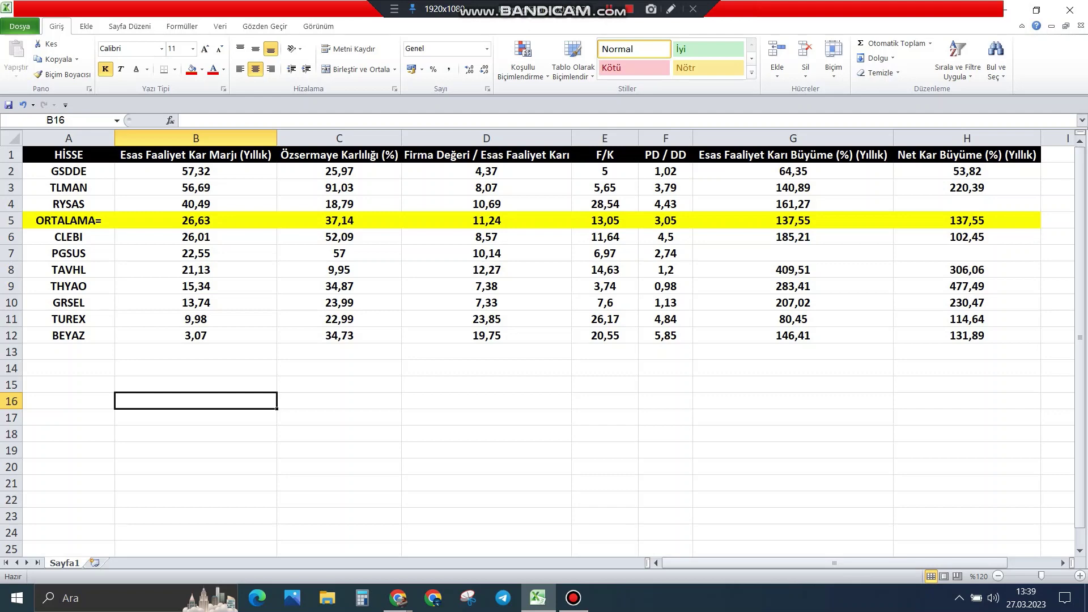
- Fill the Esas Faaliyet Kar Marjı cells above the ORTALAMA row, B2:B4, with standard green
{"action": "left_click", "coordinate": [196, 204]}
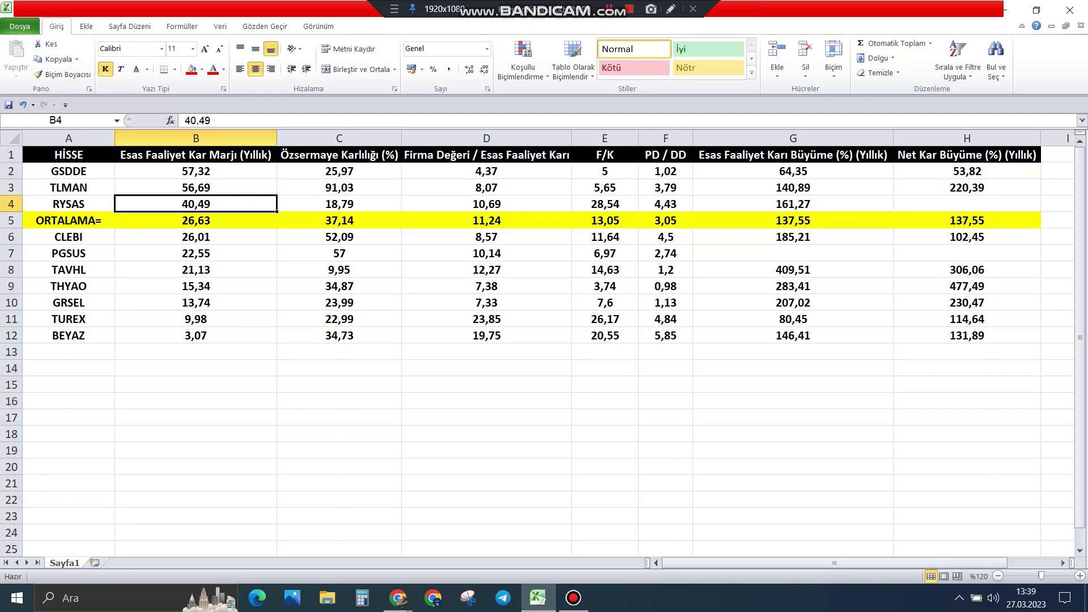
{"action": "left_click_drag", "start_coordinate": [196, 171], "coordinate": [196, 203]}
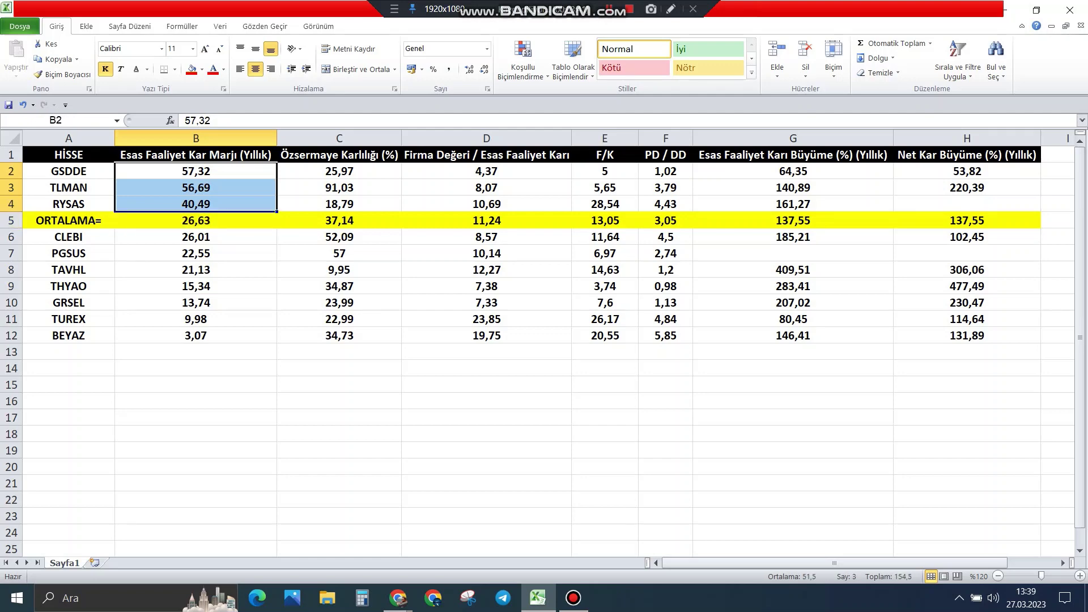
{"action": "left_click", "coordinate": [202, 70]}
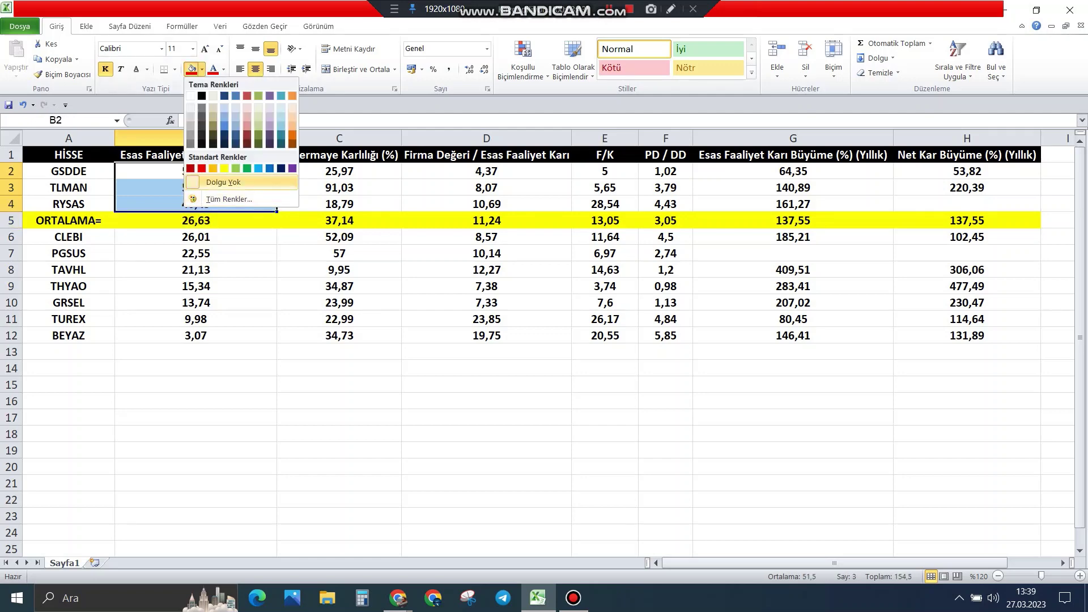
{"action": "left_click", "coordinate": [248, 169]}
{"action": "left_click", "coordinate": [195, 368]}
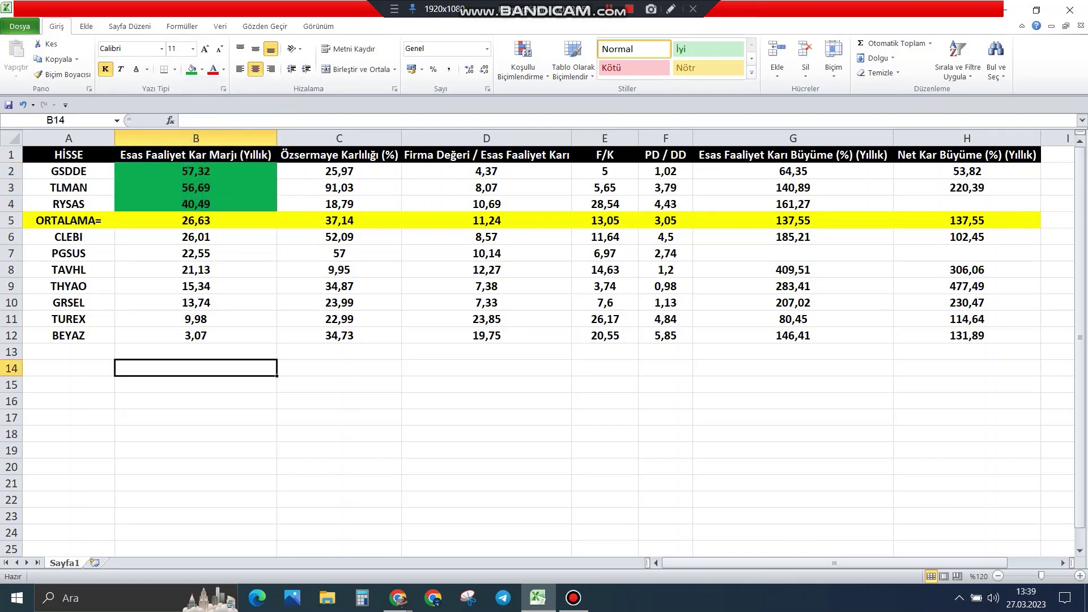
- Fill the Esas Faaliyet Kar Marjı cells below the ORTALAMA row, B6:B12, with standard red
{"action": "left_click_drag", "start_coordinate": [196, 236], "coordinate": [195, 335]}
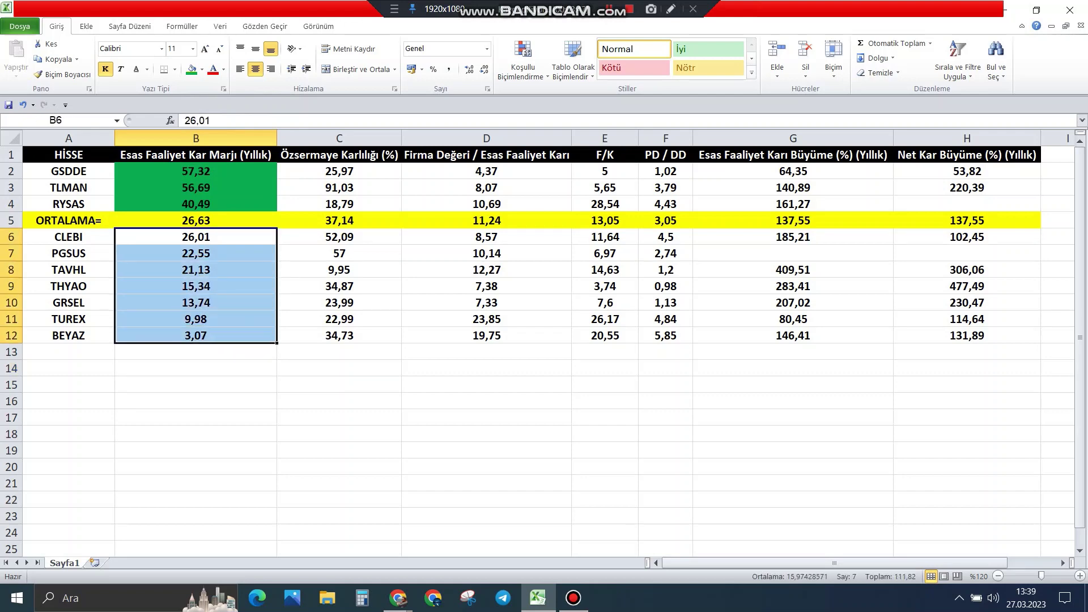
{"action": "left_click", "coordinate": [202, 69]}
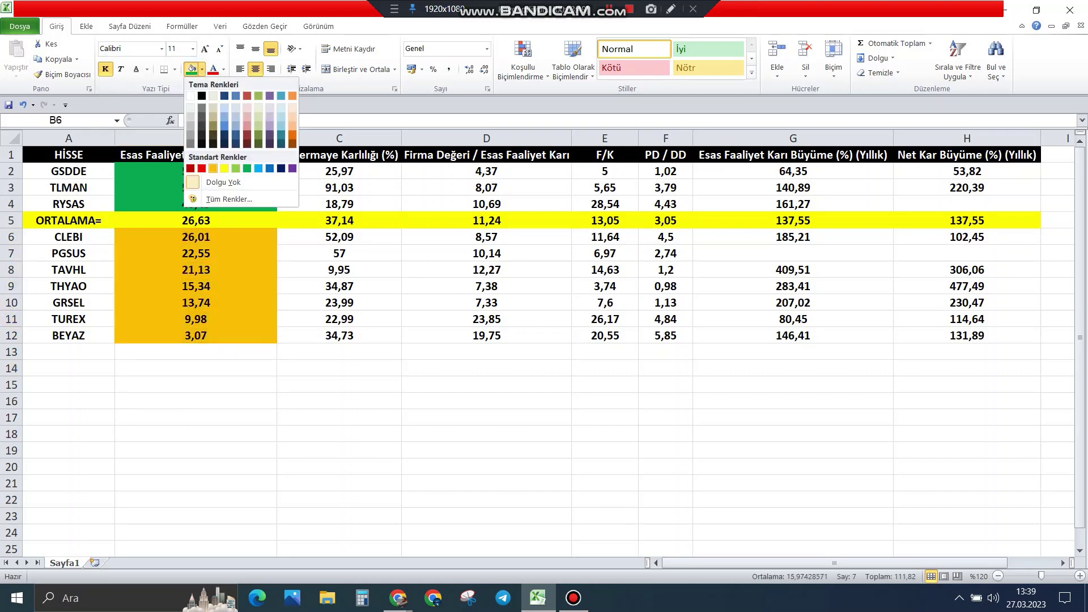
{"action": "left_click", "coordinate": [202, 168]}
{"action": "left_click", "coordinate": [196, 367]}
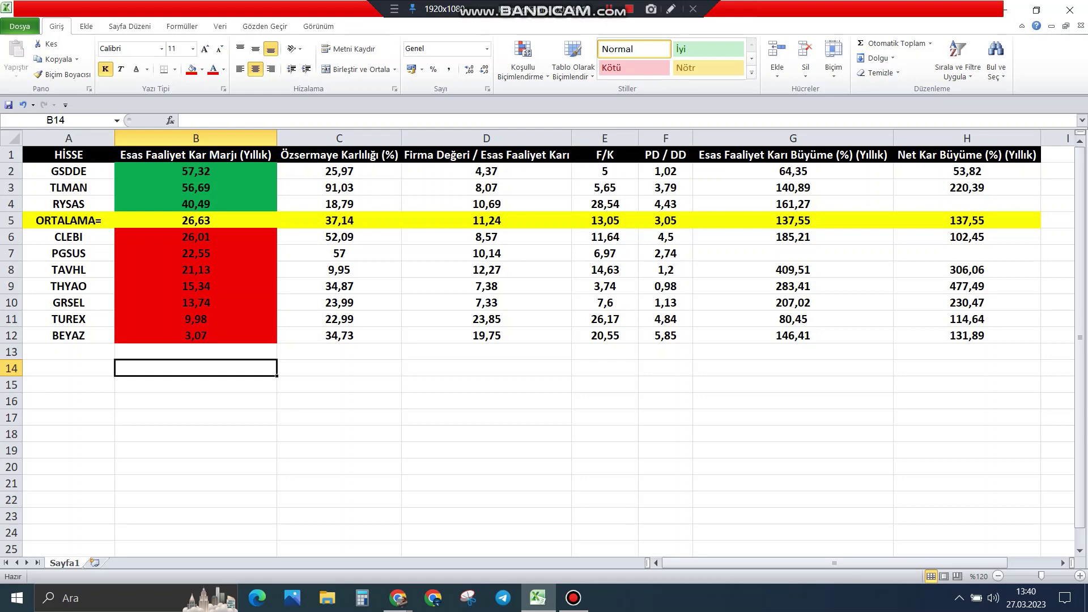
- Sort the table by Özsermaye Karlılığı (%) in descending order
{"action": "left_click", "coordinate": [359, 159]}
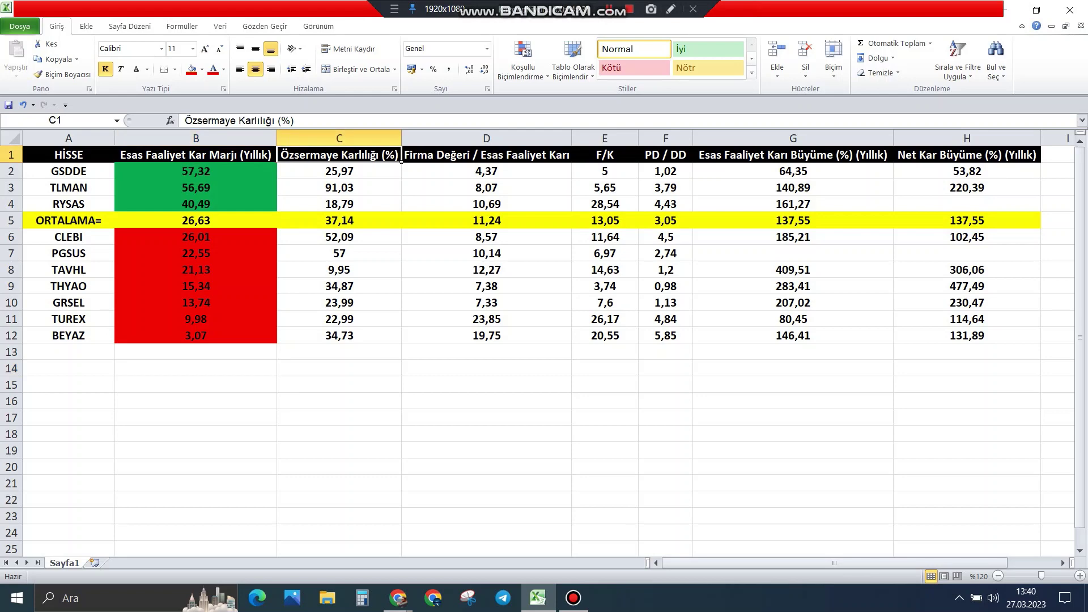
{"action": "right_click", "coordinate": [360, 158]}
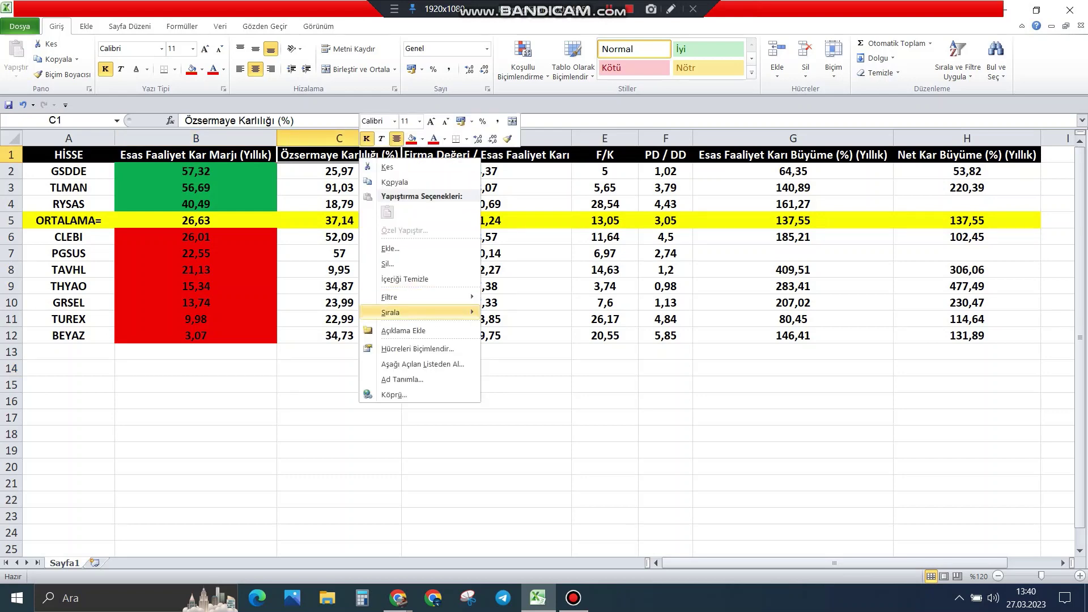
{"action": "mouse_move", "coordinate": [420, 312]}
{"action": "left_click", "coordinate": [530, 328]}
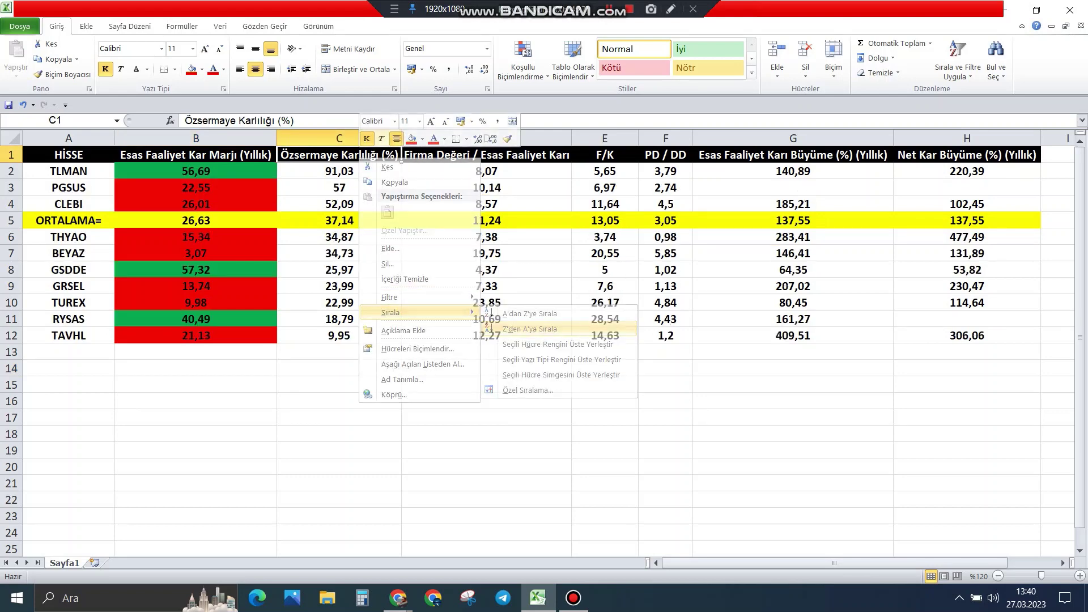
{"action": "left_click", "coordinate": [339, 417]}
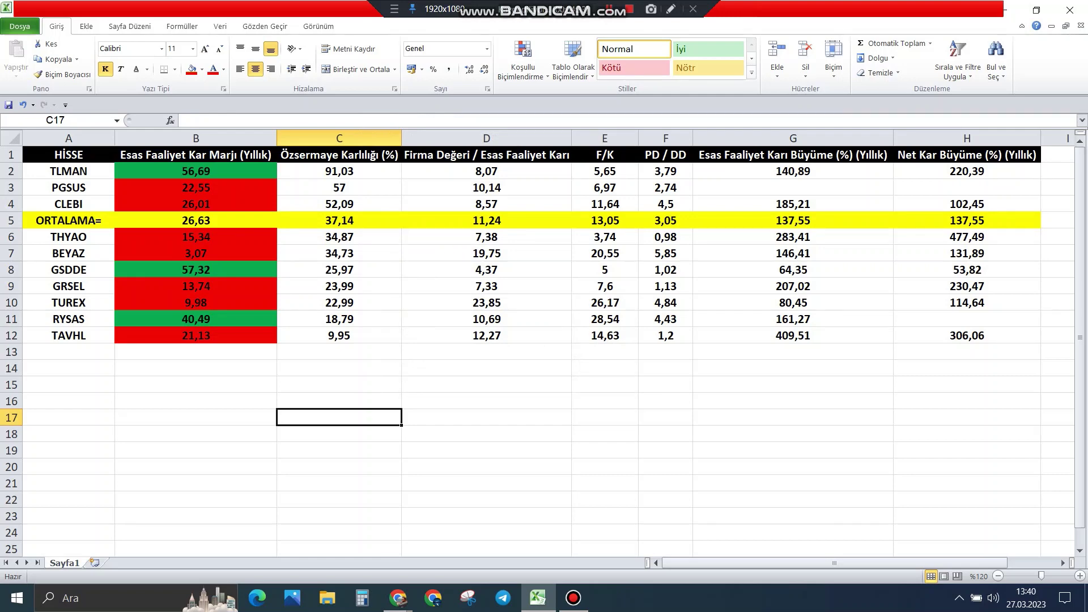
- Fill the Özsermaye Karlılığı cells above the ORTALAMA row, C2:C4, with standard green
{"action": "left_click_drag", "start_coordinate": [339, 171], "coordinate": [339, 203]}
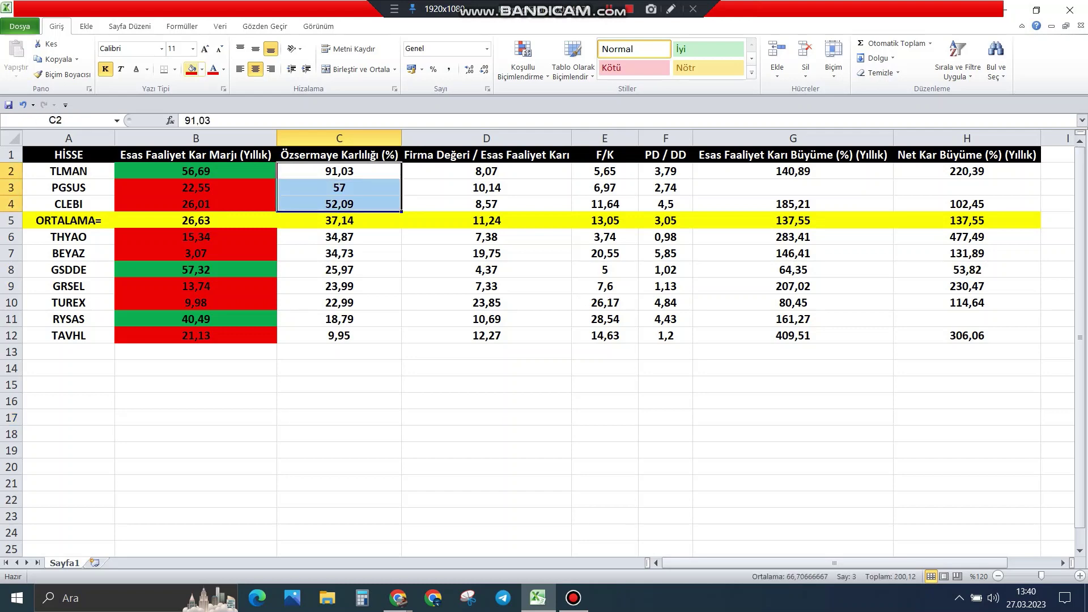
{"action": "left_click", "coordinate": [202, 69]}
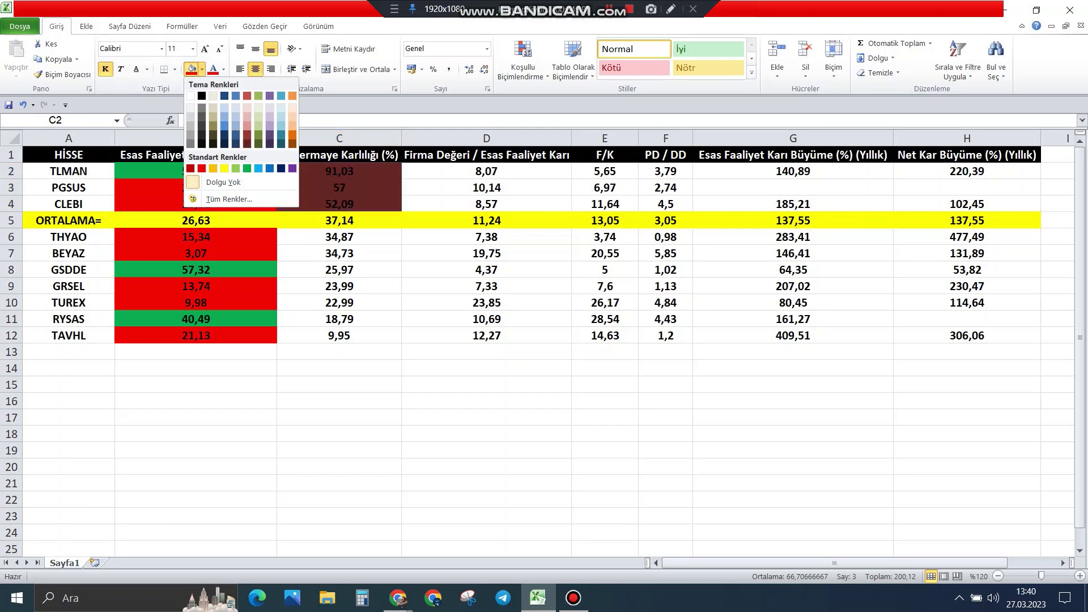
{"action": "left_click", "coordinate": [247, 169]}
{"action": "left_click", "coordinate": [339, 253]}
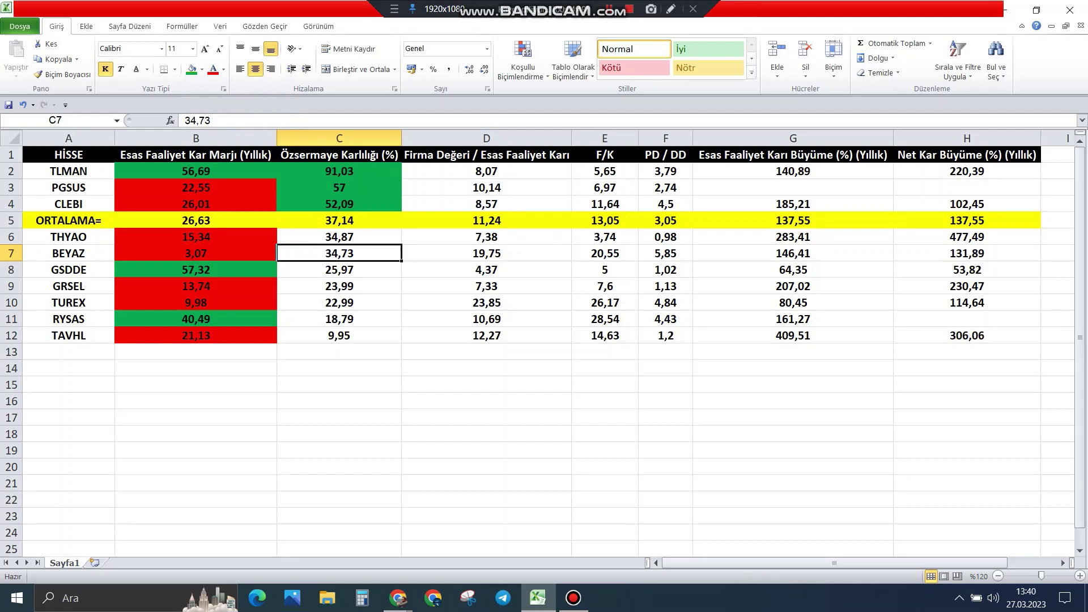
- Fill the Özsermaye Karlılığı cells below the ORTALAMA row, C6:C12, with standard red
{"action": "left_click_drag", "start_coordinate": [339, 237], "coordinate": [339, 336]}
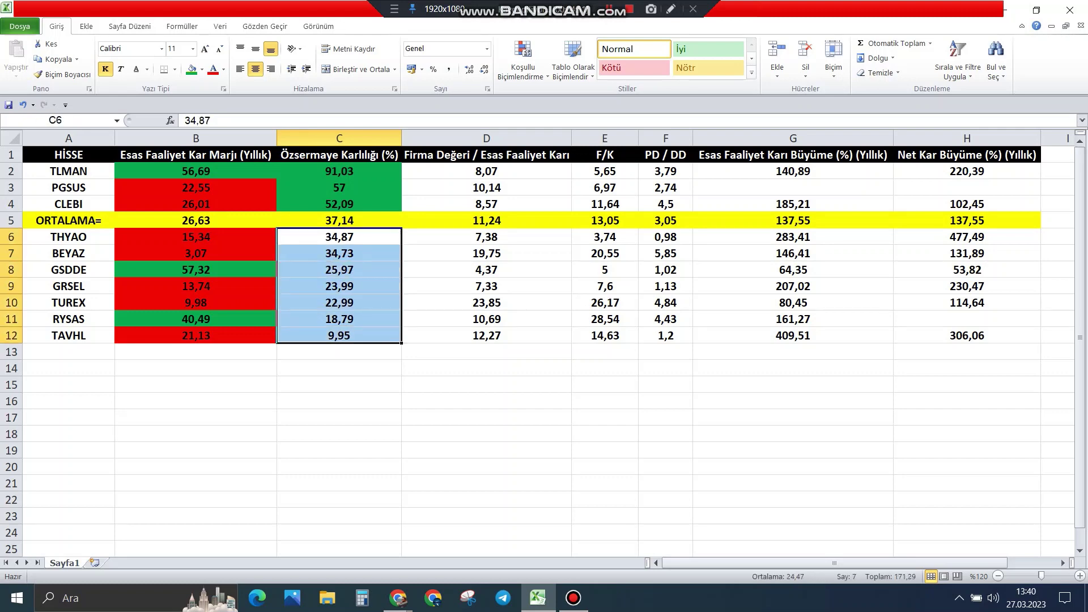
{"action": "left_click", "coordinate": [201, 69]}
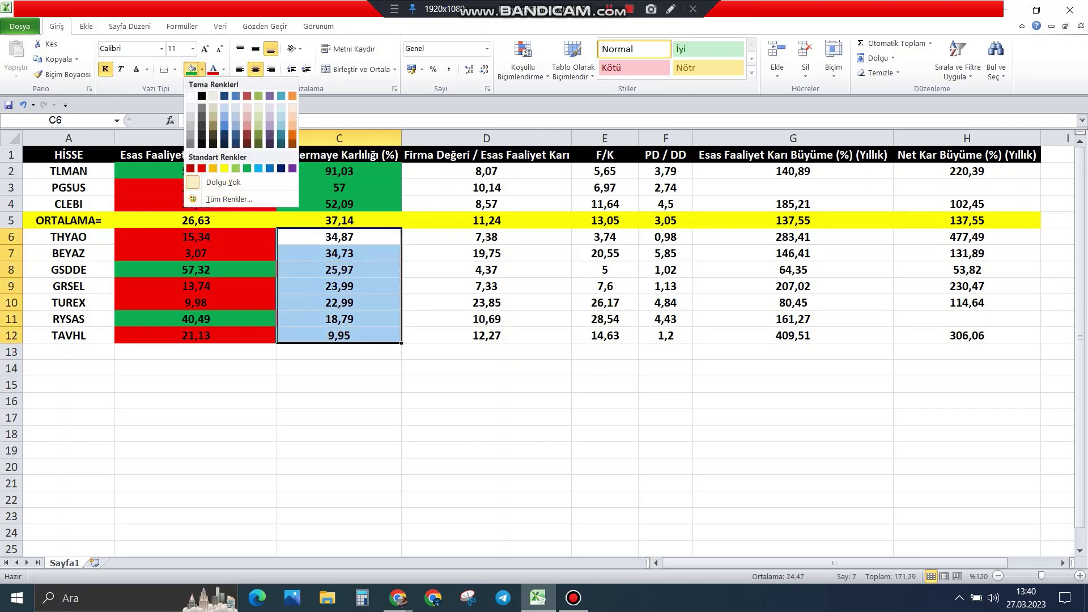
{"action": "left_click", "coordinate": [202, 169]}
{"action": "left_click", "coordinate": [339, 385]}
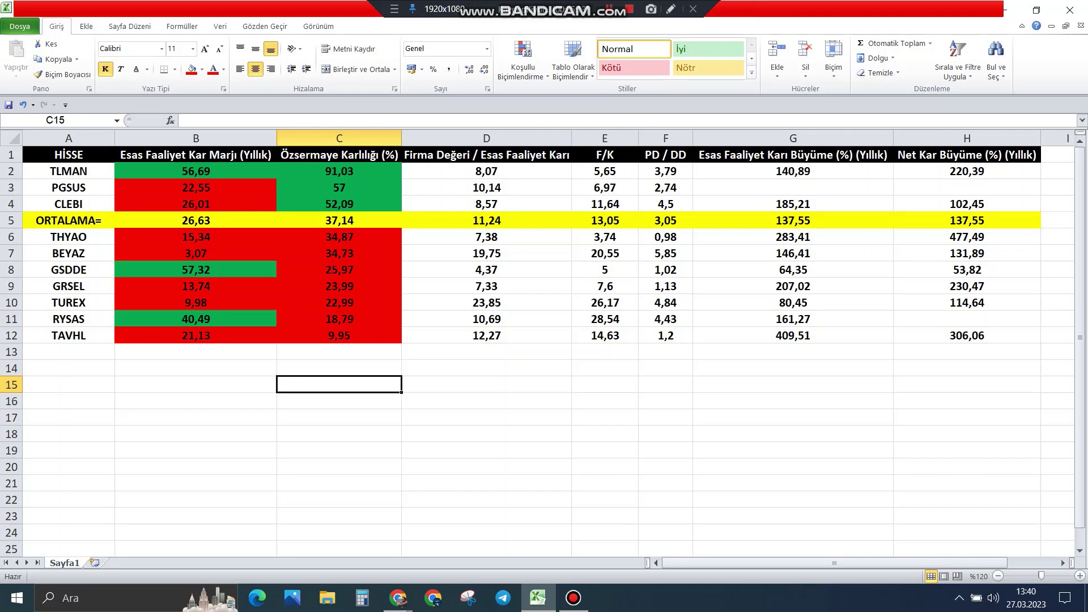
- Sort the table by Firma Değeri / Esas Faaliyet Karı in ascending order
{"action": "left_click", "coordinate": [487, 155]}
{"action": "right_click", "coordinate": [489, 156]}
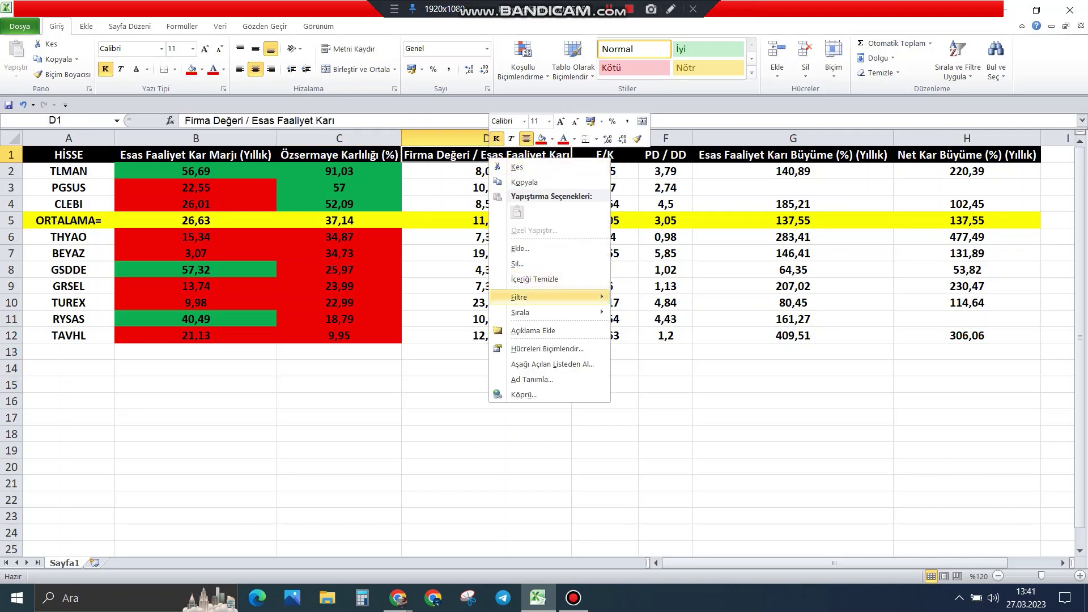
{"action": "mouse_move", "coordinate": [544, 297]}
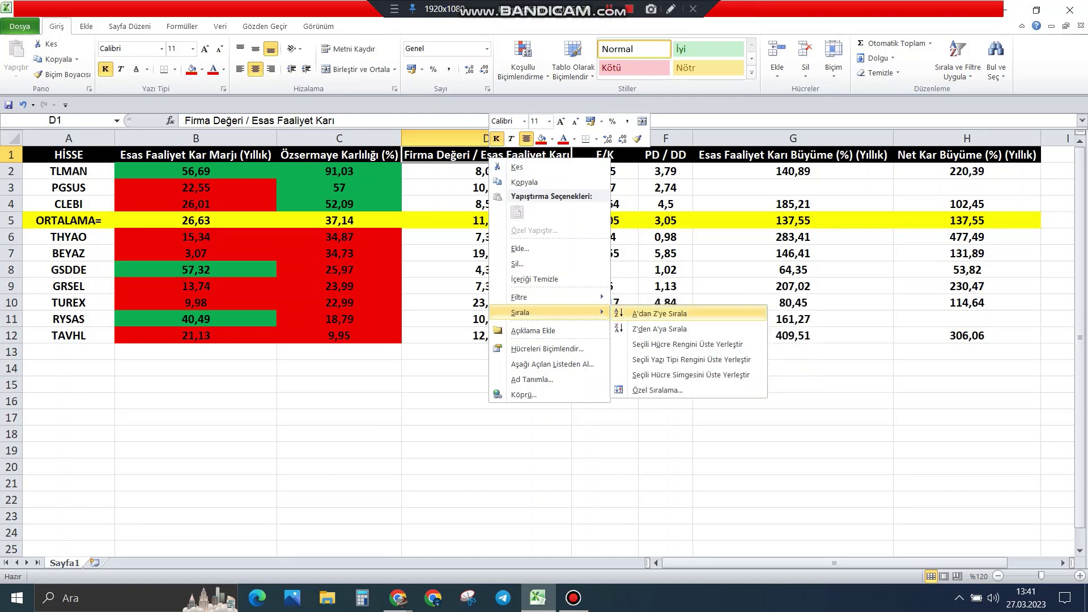
{"action": "left_click", "coordinate": [660, 313]}
{"action": "left_click", "coordinate": [486, 384]}
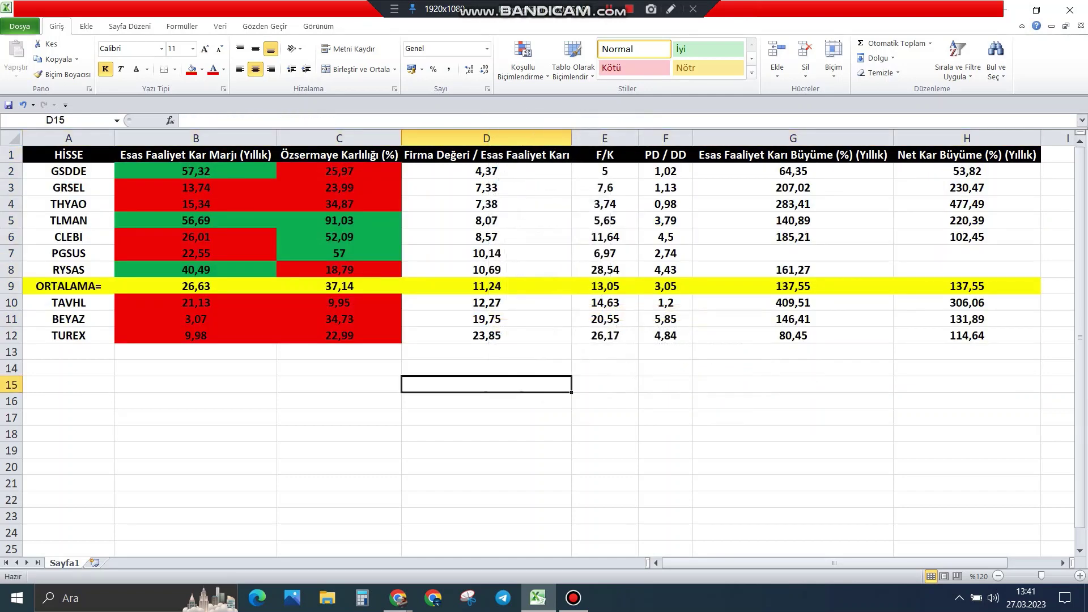
- Fill the Firma Değeri / Esas Faaliyet Karı cells above the ORTALAMA row, D2:D8, with standard green
{"action": "left_click_drag", "start_coordinate": [486, 171], "coordinate": [487, 270]}
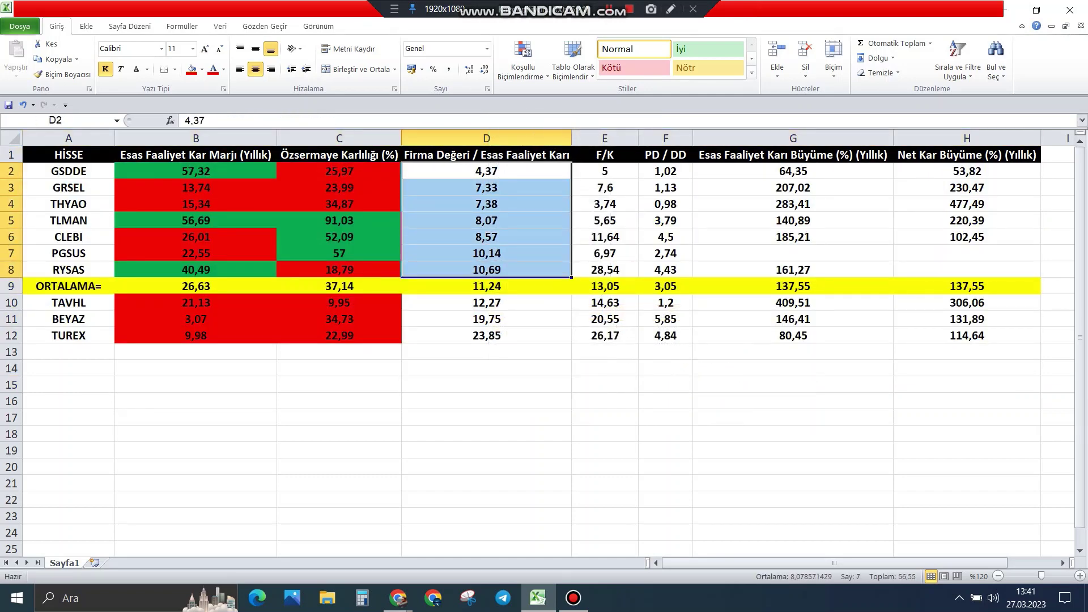
{"action": "left_click", "coordinate": [202, 69]}
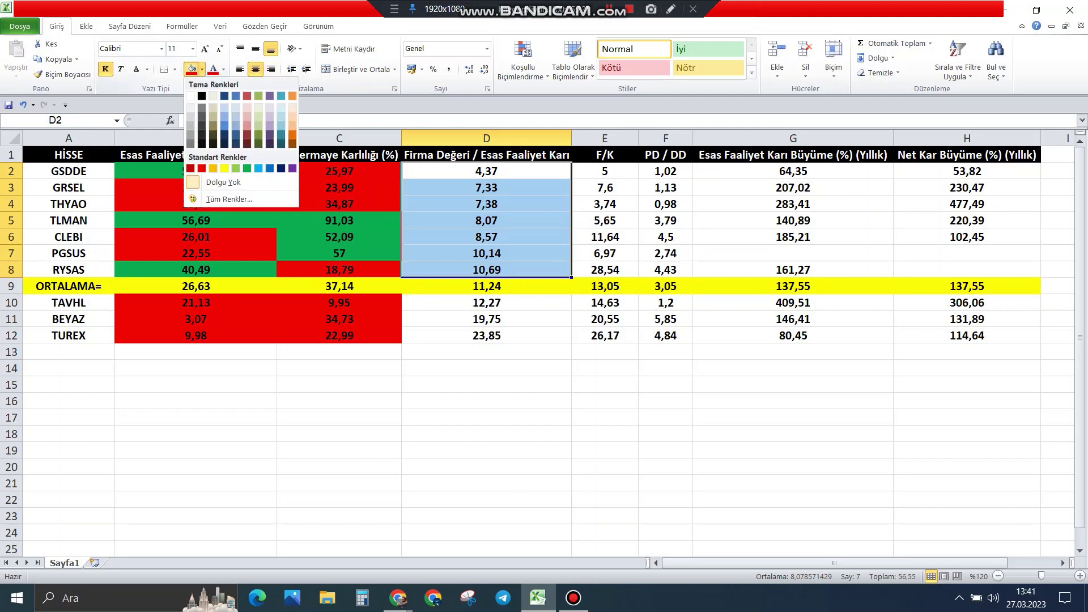
{"action": "left_click", "coordinate": [247, 168]}
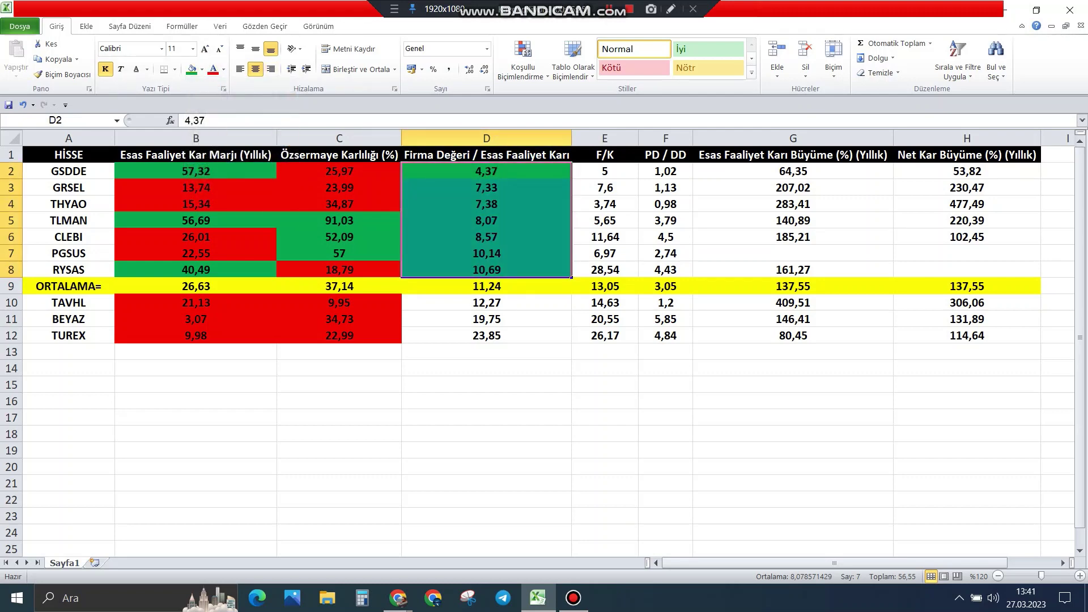
{"action": "left_click", "coordinate": [486, 221]}
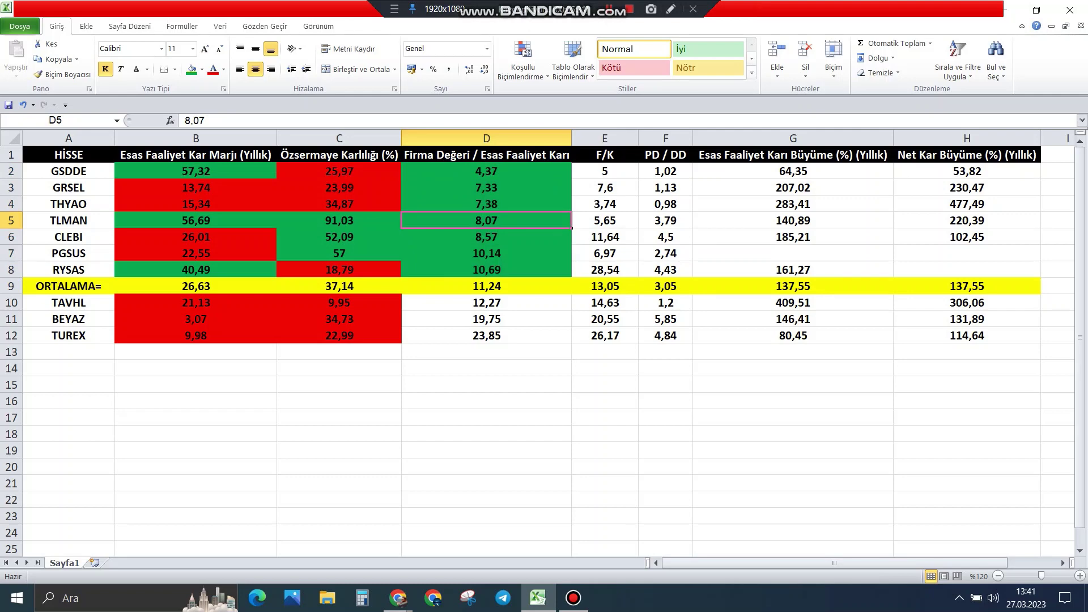
- Fill the Firma Değeri / Esas Faaliyet Karı cells below the ORTALAMA row, D10:D12, with standard red
{"action": "left_click_drag", "start_coordinate": [486, 302], "coordinate": [486, 335]}
{"action": "left_click", "coordinate": [202, 70]}
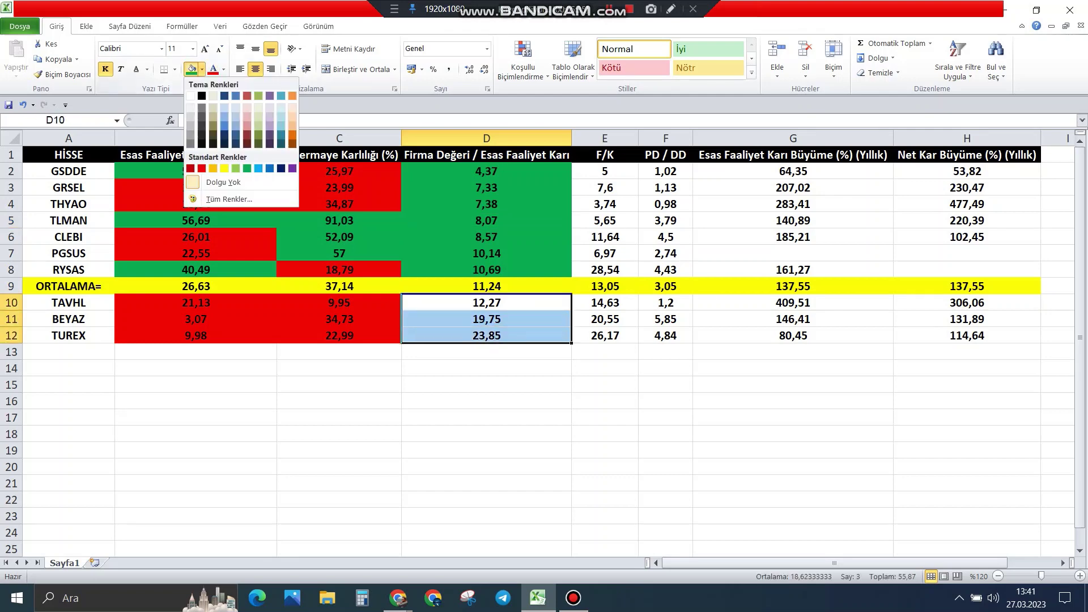
{"action": "left_click", "coordinate": [202, 169]}
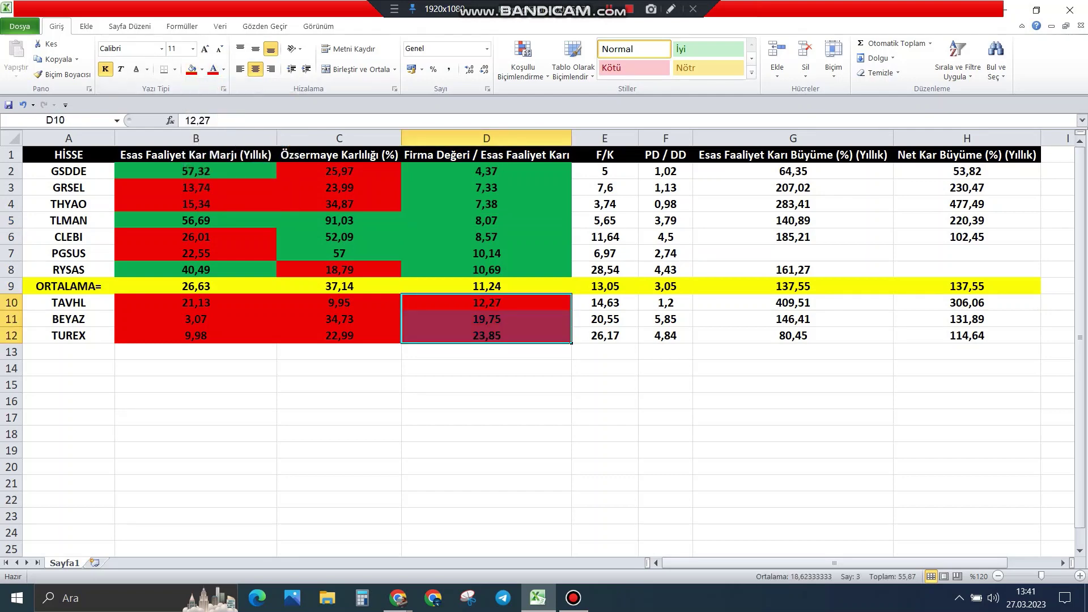
{"action": "left_click", "coordinate": [339, 368]}
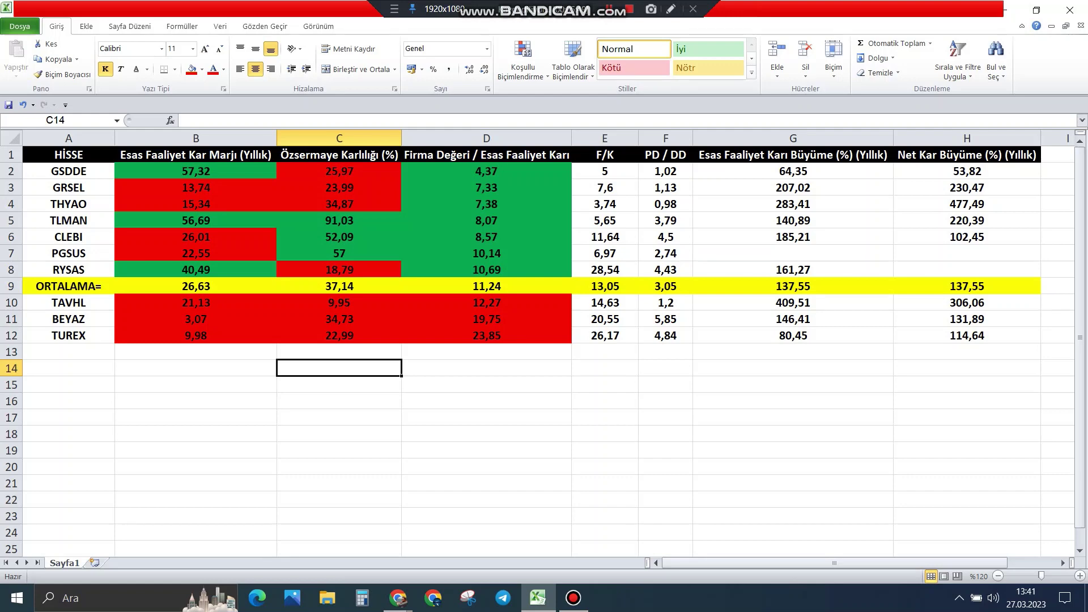
{"action": "left_click", "coordinate": [68, 171]}
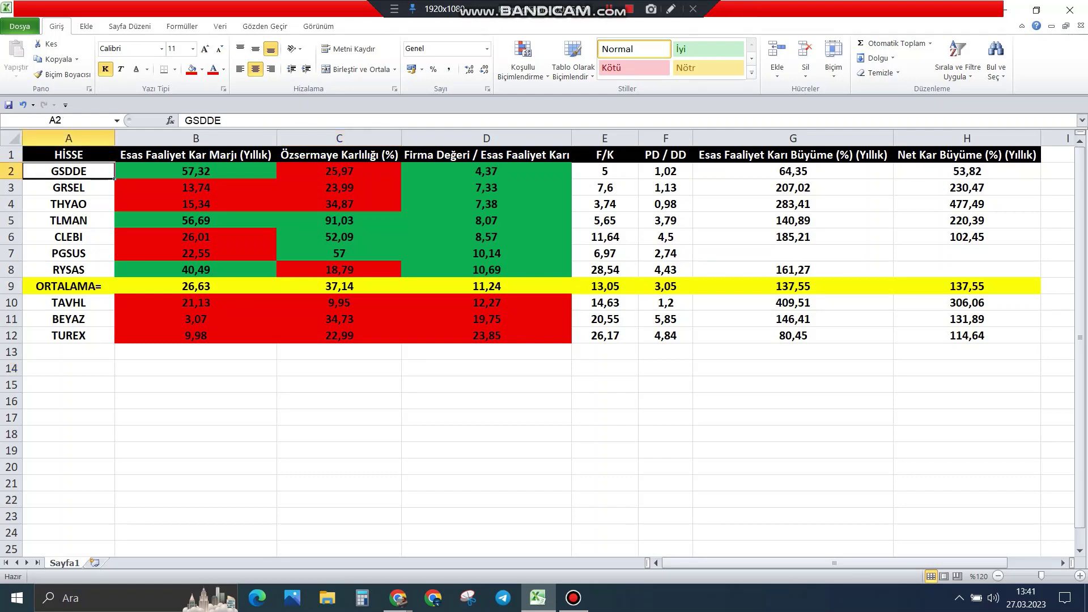
{"action": "left_click", "coordinate": [196, 269]}
{"action": "left_click", "coordinate": [68, 254]}
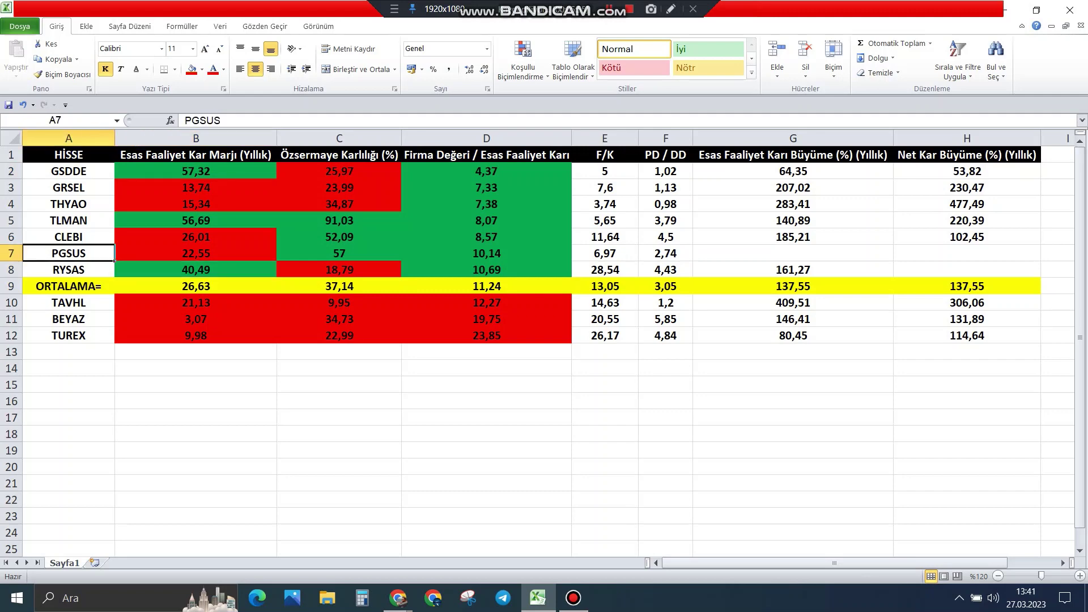
{"action": "left_click", "coordinate": [68, 237]}
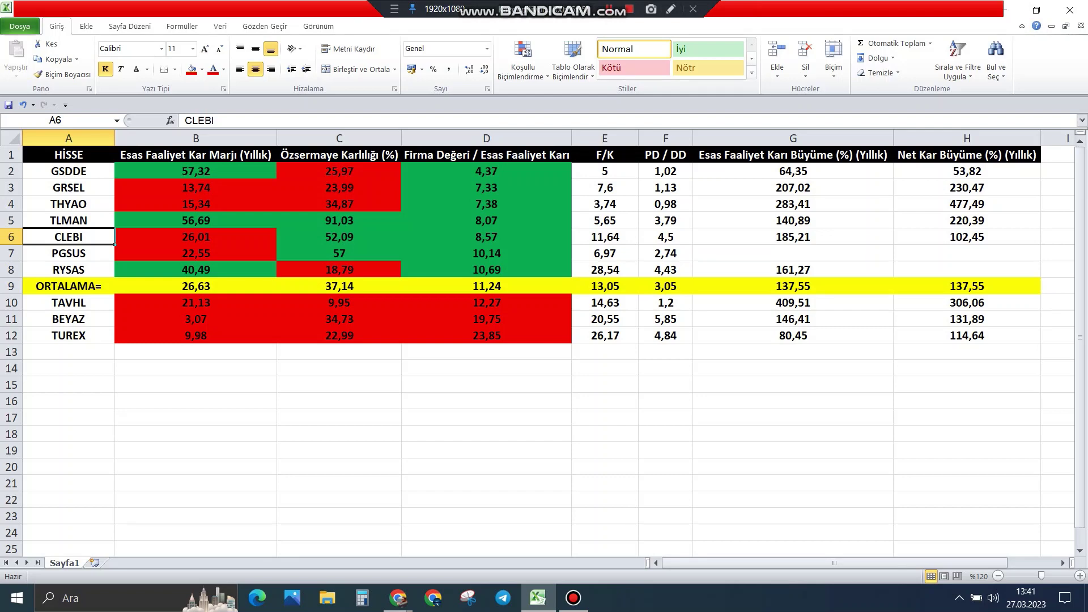
- Sort the table by F/K in ascending order
{"action": "left_click", "coordinate": [603, 157]}
{"action": "right_click", "coordinate": [602, 158]}
{"action": "mouse_move", "coordinate": [631, 312]}
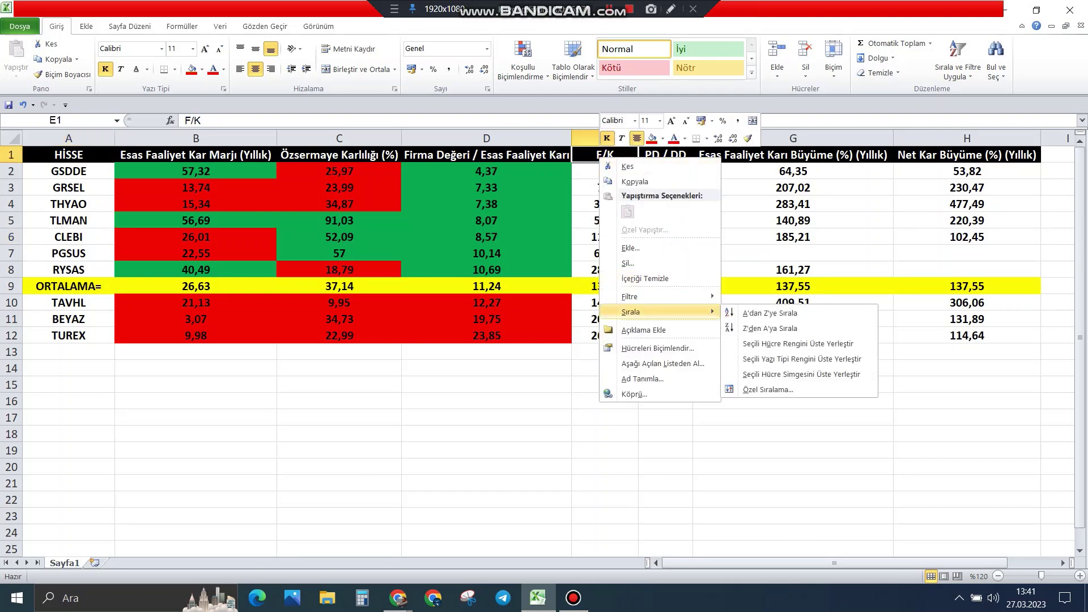
{"action": "left_click", "coordinate": [770, 313]}
{"action": "left_click", "coordinate": [665, 384]}
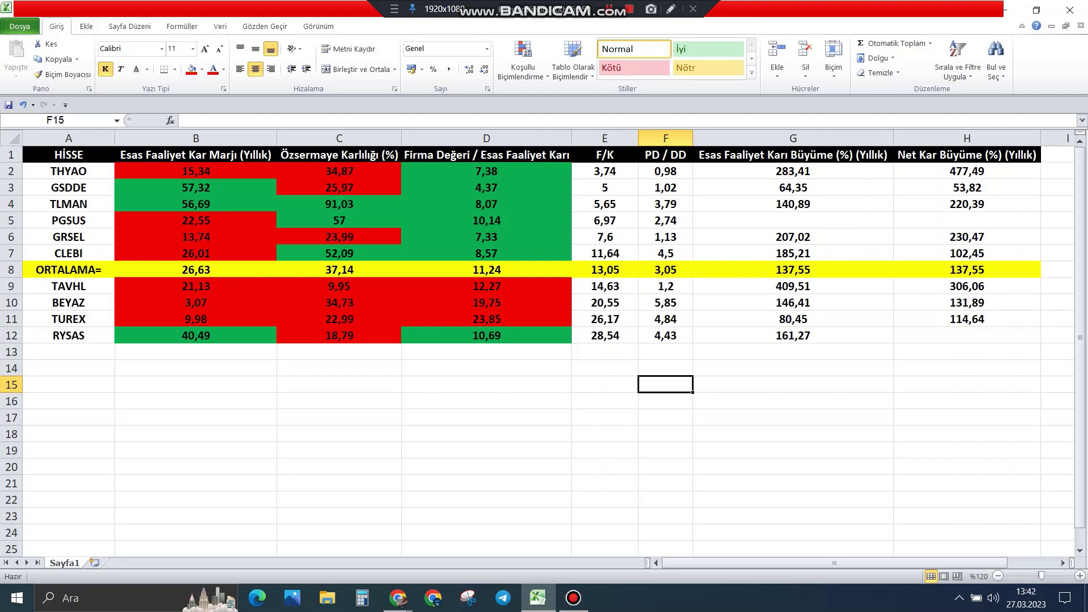
- Fill the F/K cells above the ORTALAMA row, E2:E7, with standard green
{"action": "left_click_drag", "start_coordinate": [605, 172], "coordinate": [605, 254]}
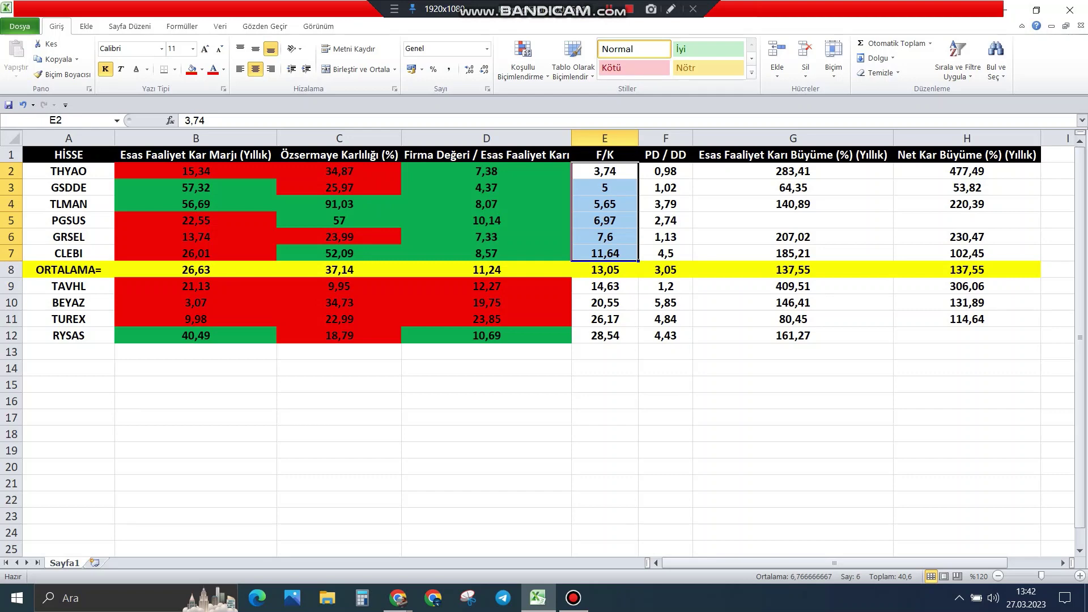
{"action": "left_click", "coordinate": [202, 69]}
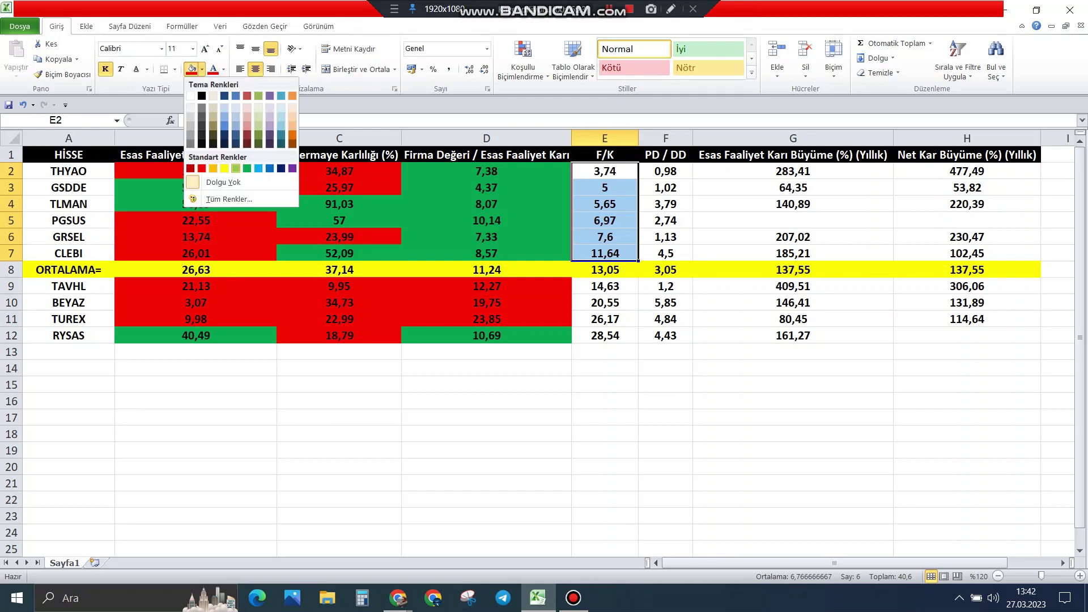
{"action": "left_click", "coordinate": [247, 168]}
{"action": "left_click", "coordinate": [487, 188]}
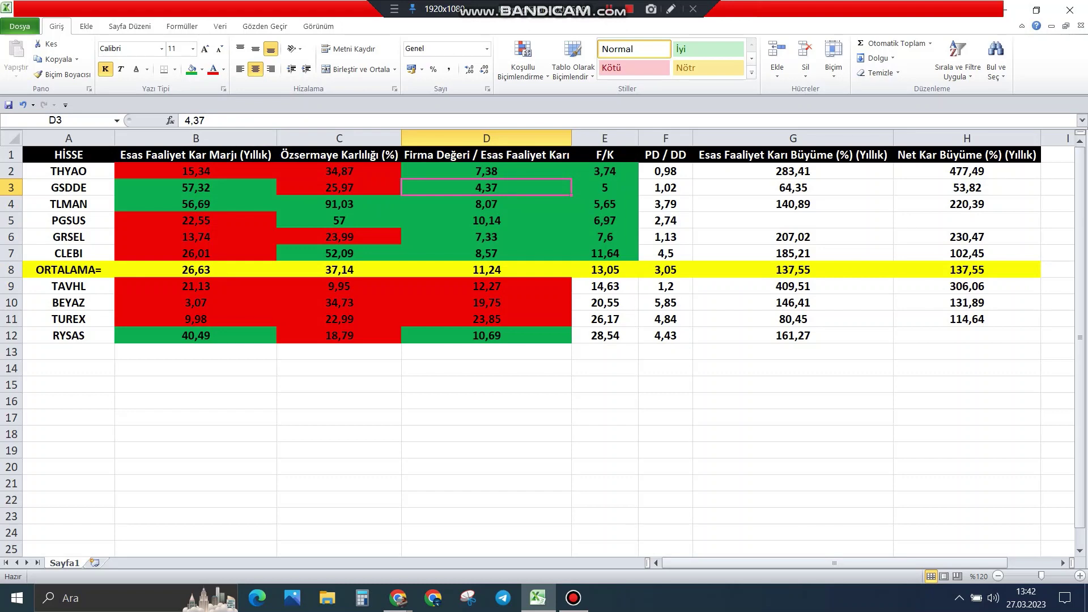
{"action": "left_click", "coordinate": [605, 188]}
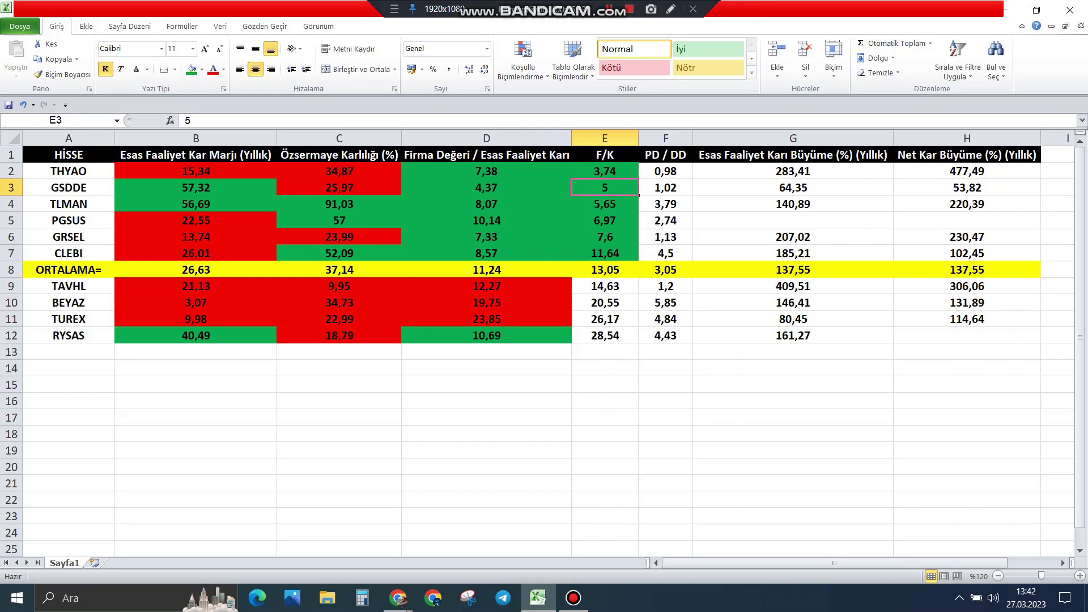
{"action": "left_click", "coordinate": [605, 221]}
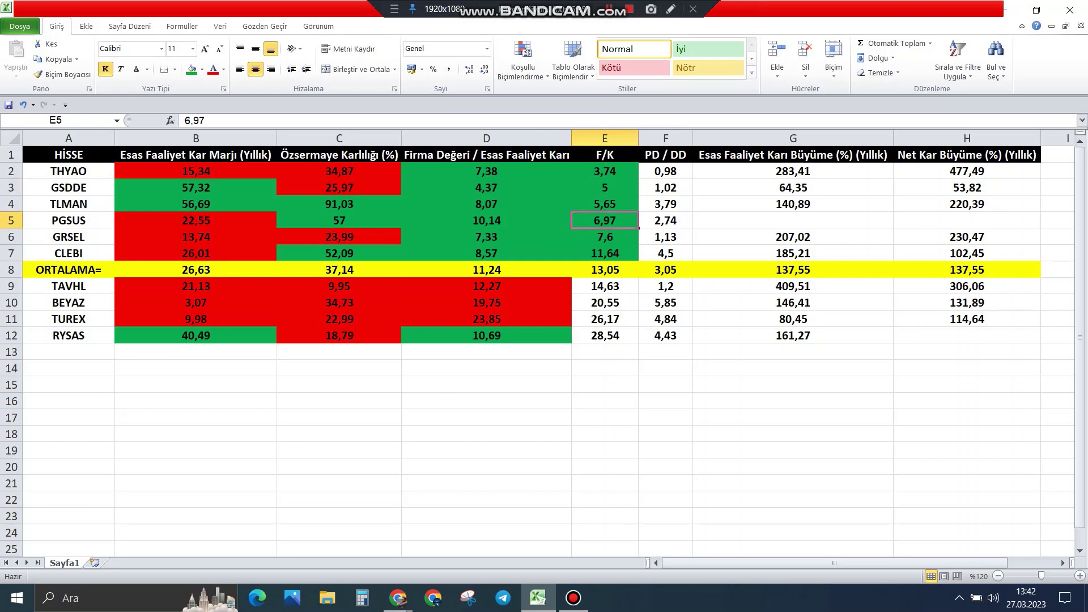
{"action": "left_click", "coordinate": [605, 253]}
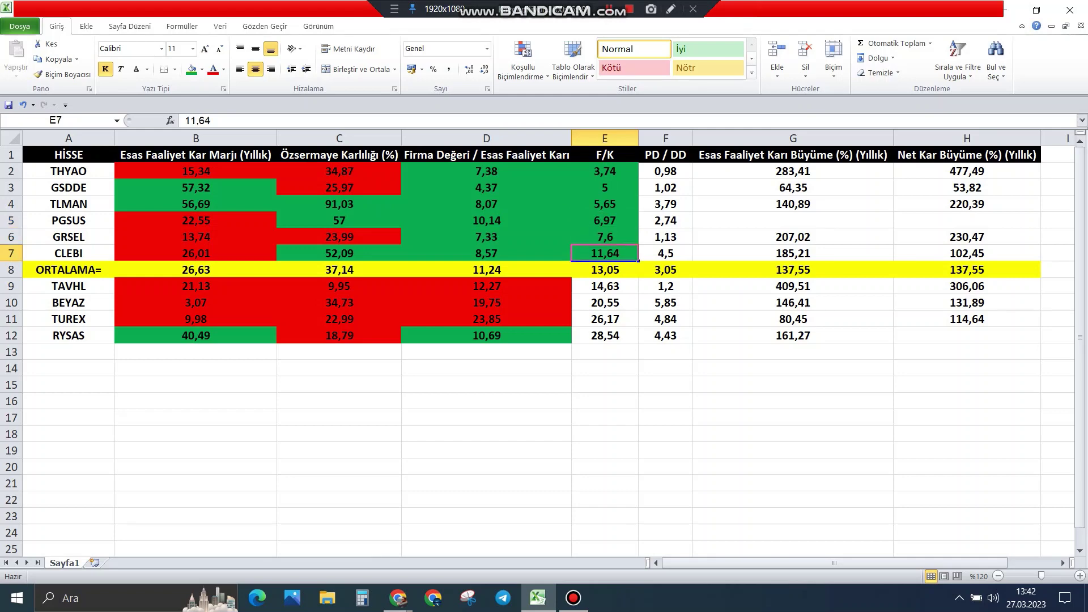
{"action": "left_click", "coordinate": [605, 203]}
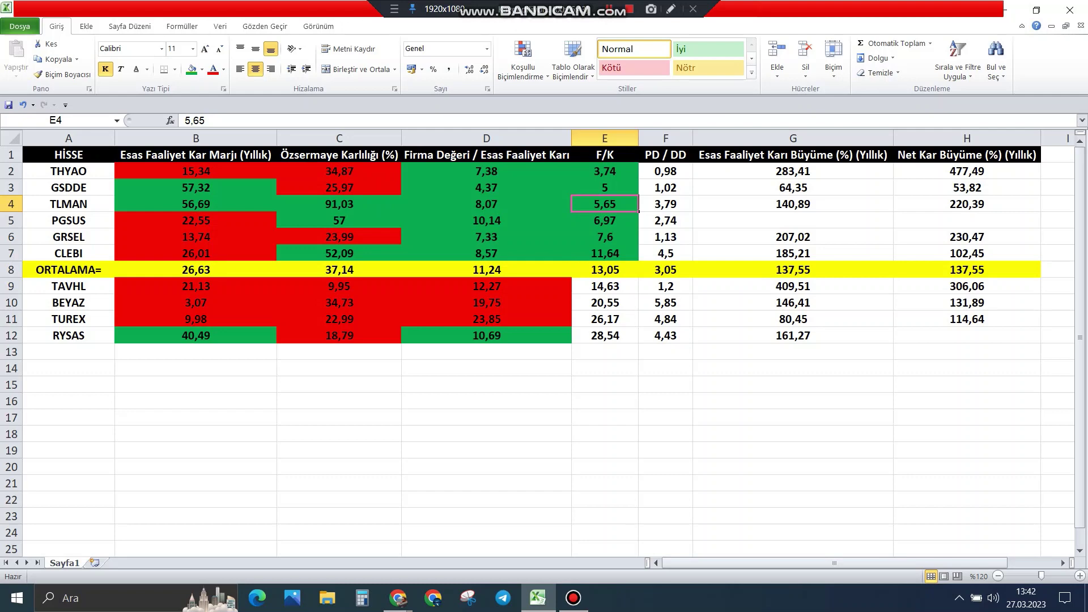
- Fill the F/K cells below the ORTALAMA row, E9:E12, with standard red
{"action": "left_click_drag", "start_coordinate": [605, 286], "coordinate": [605, 335]}
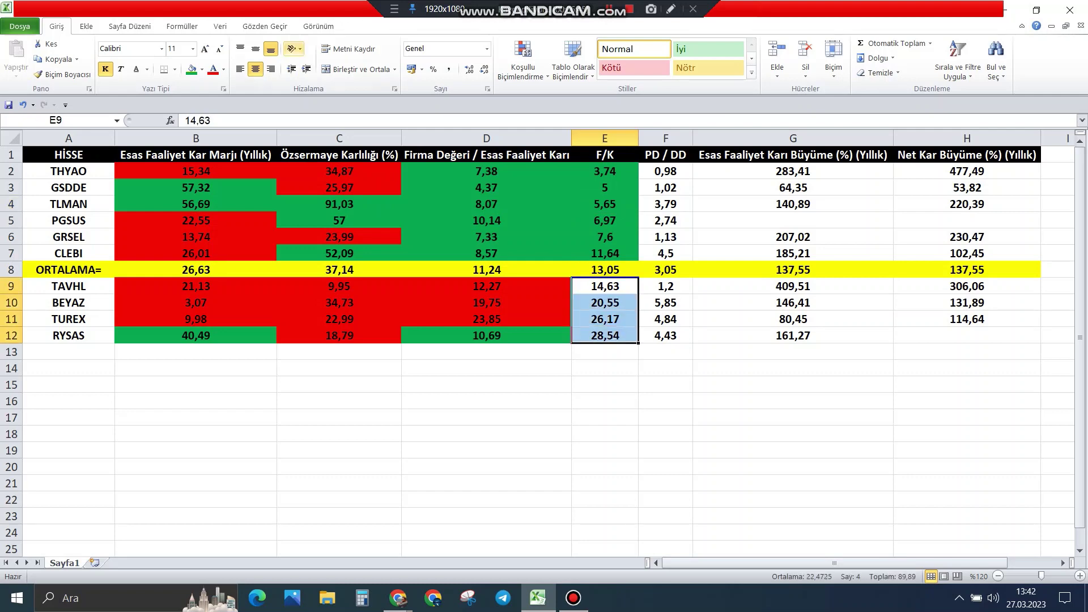
{"action": "left_click", "coordinate": [202, 69]}
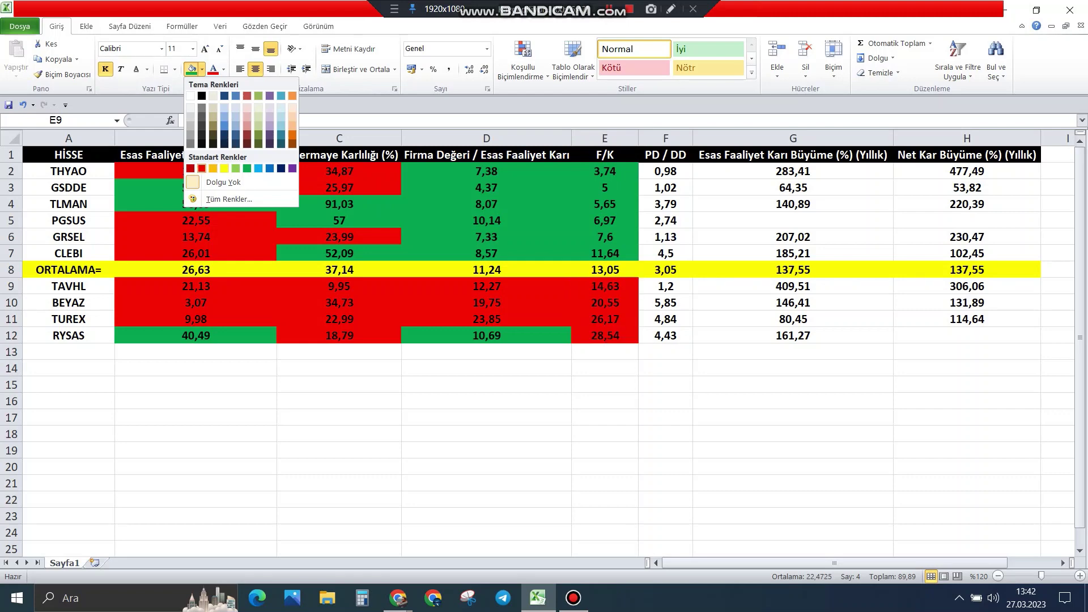
{"action": "left_click", "coordinate": [207, 169]}
{"action": "left_click", "coordinate": [339, 351]}
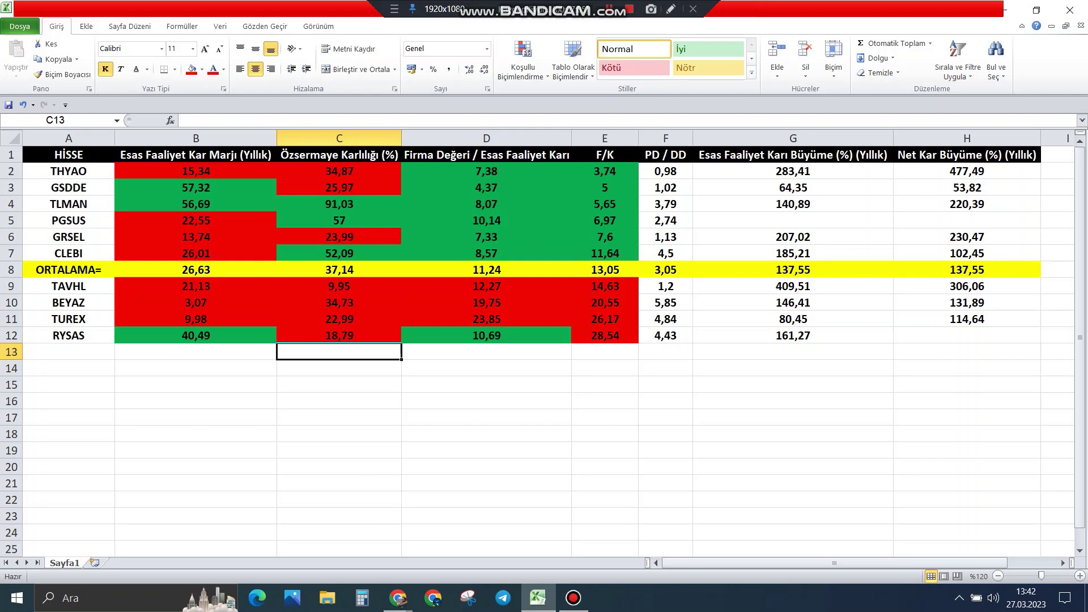
- Sort the table by PD / DD in ascending order
{"action": "left_click", "coordinate": [666, 155]}
{"action": "right_click", "coordinate": [670, 157]}
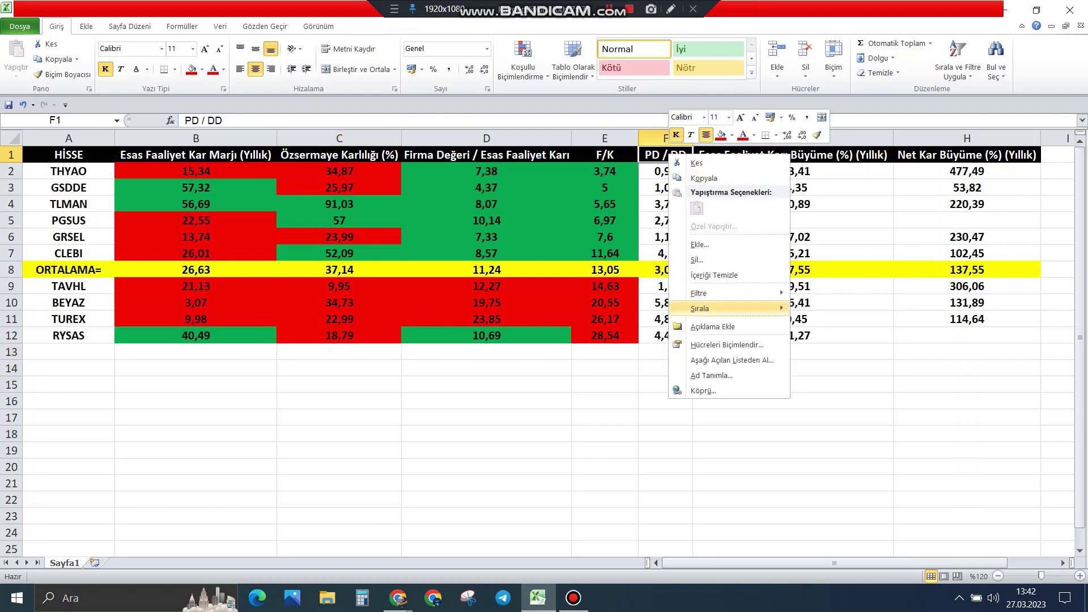
{"action": "mouse_move", "coordinate": [728, 308]}
{"action": "left_click", "coordinate": [847, 309]}
{"action": "left_click", "coordinate": [665, 434]}
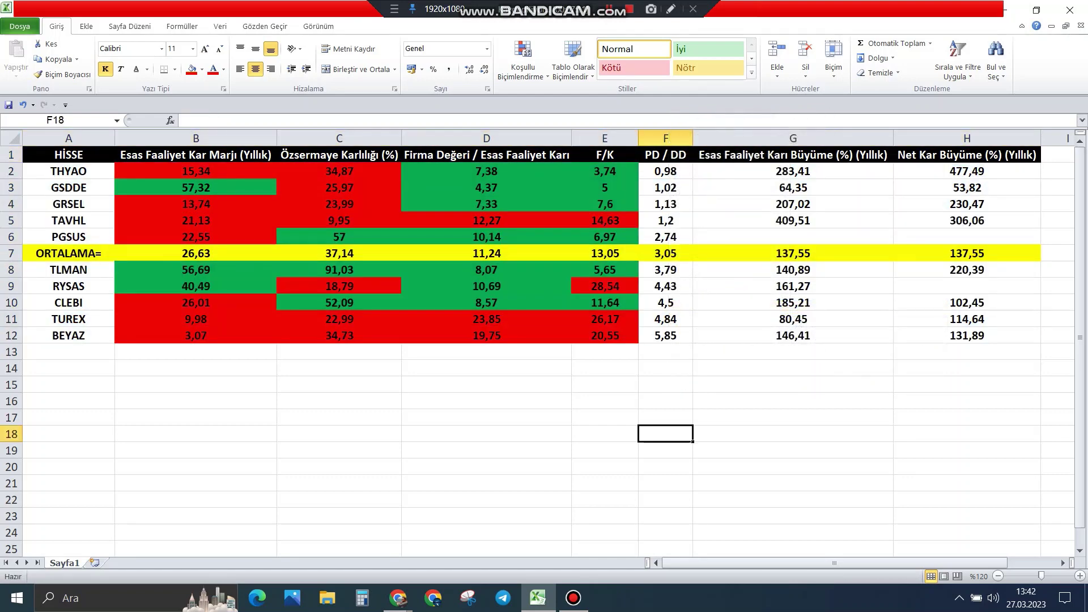
- Fill the PD / DD cells above the ORTALAMA row, F2:F6, with standard green
{"action": "left_click_drag", "start_coordinate": [666, 171], "coordinate": [666, 237]}
{"action": "left_click", "coordinate": [202, 69]}
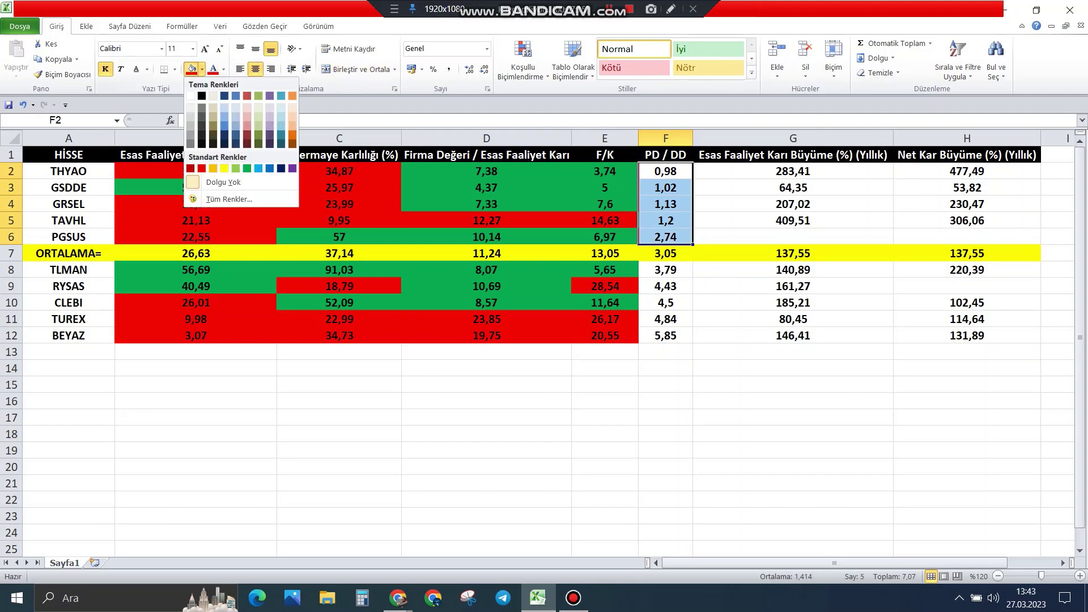
{"action": "left_click", "coordinate": [247, 168]}
{"action": "left_click", "coordinate": [605, 433]}
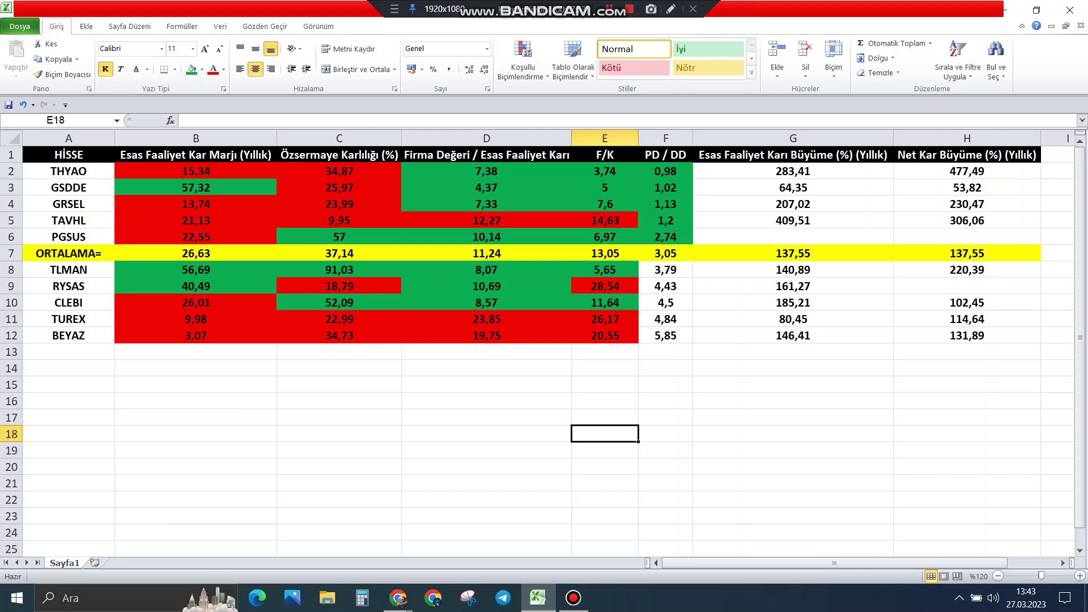
{"action": "left_click", "coordinate": [666, 188]}
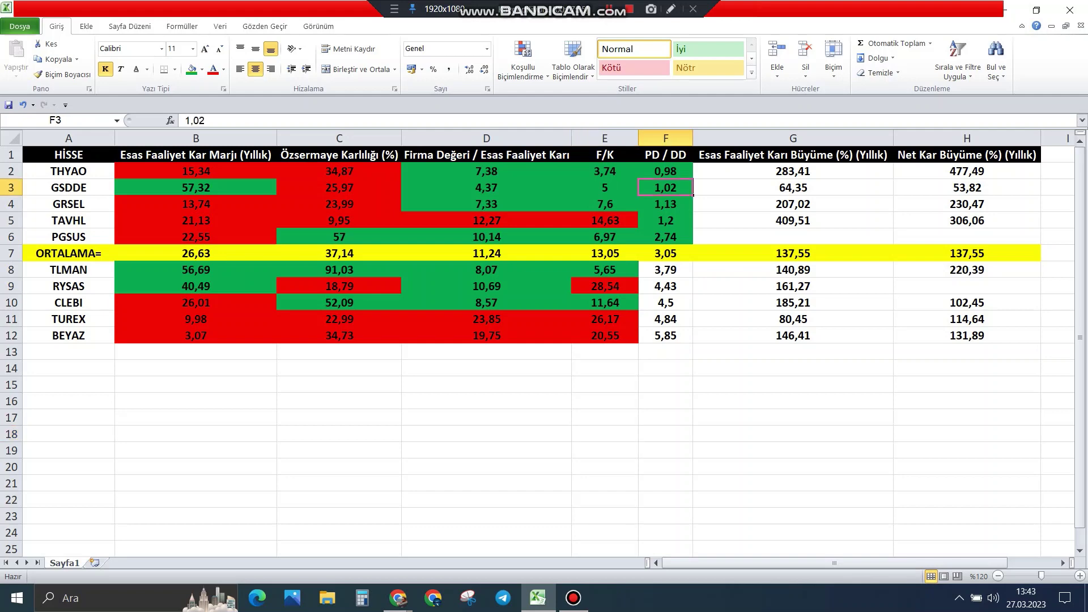
{"action": "left_click", "coordinate": [666, 237]}
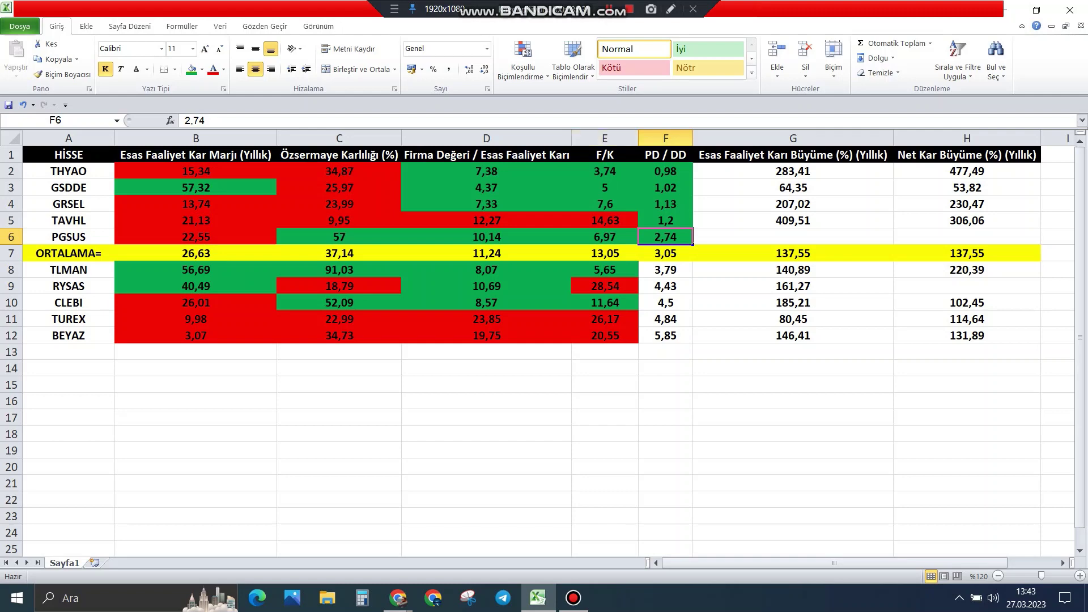
{"action": "left_click", "coordinate": [666, 221]}
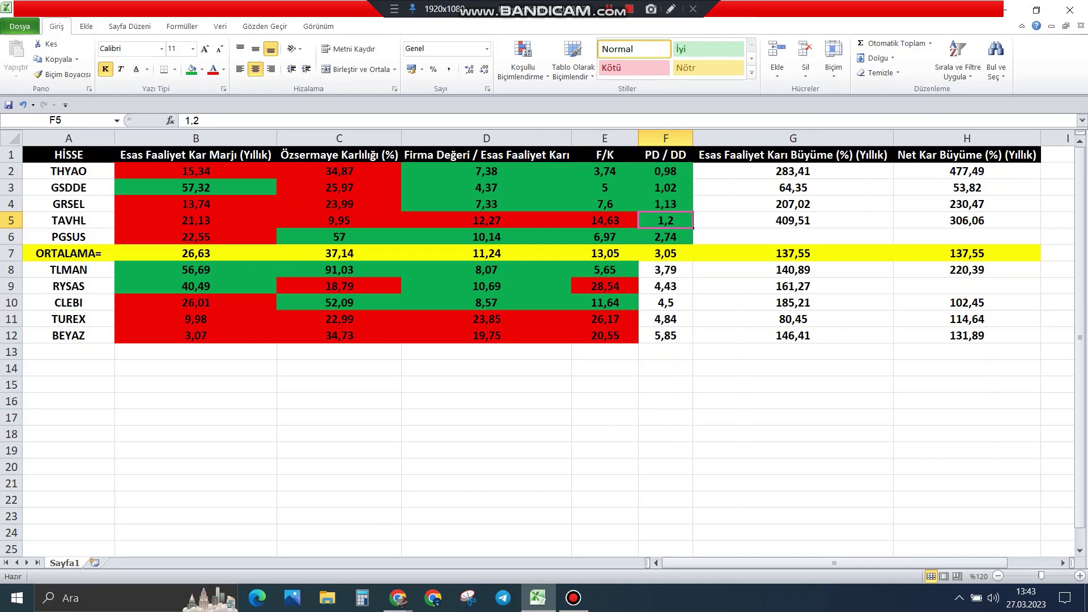
- Fill the PD / DD cells below the ORTALAMA row, F8:F12, with standard red
{"action": "left_click_drag", "start_coordinate": [666, 270], "coordinate": [665, 335]}
{"action": "left_click", "coordinate": [202, 69]}
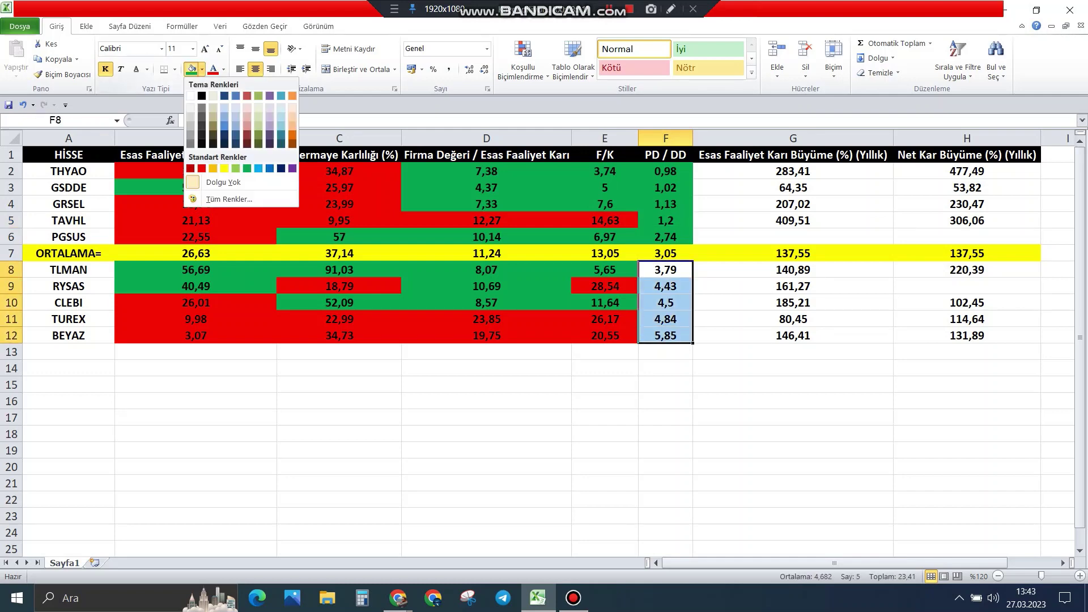
{"action": "left_click", "coordinate": [203, 168]}
{"action": "left_click", "coordinate": [485, 450]}
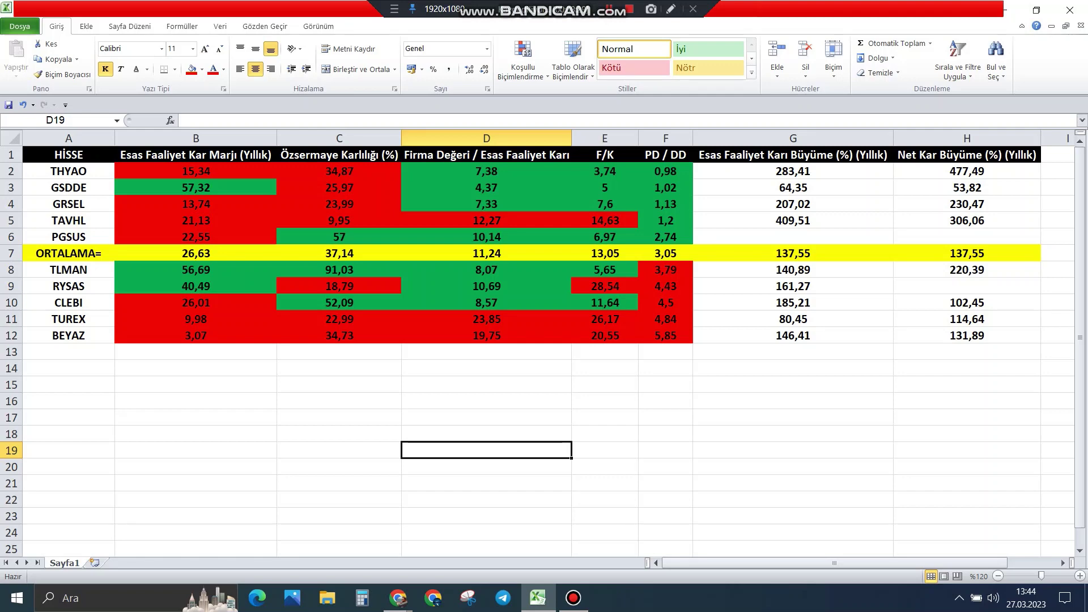
- Sort the table by Esas Faaliyet Karı Büyüme (%) (Yıllık) in descending order
{"action": "left_click", "coordinate": [737, 159]}
{"action": "right_click", "coordinate": [737, 159]}
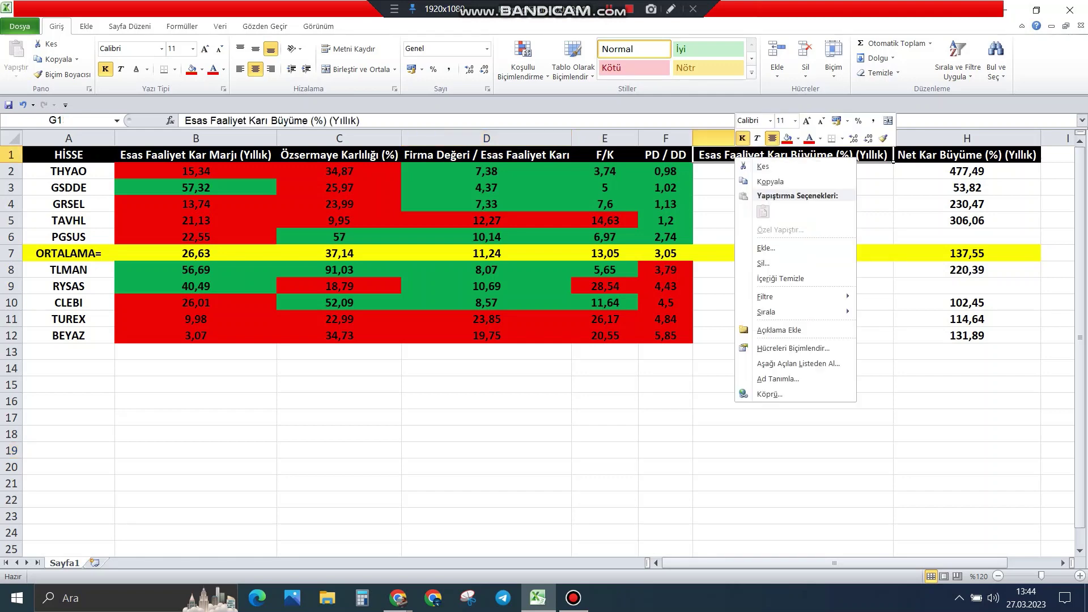
{"action": "mouse_move", "coordinate": [766, 312]}
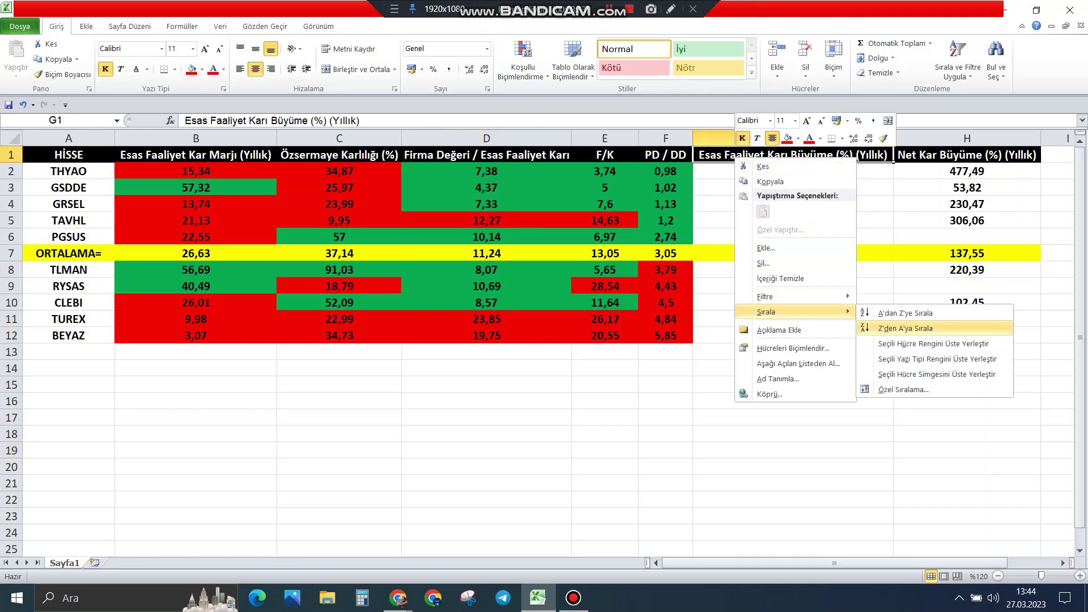
{"action": "left_click", "coordinate": [905, 329]}
{"action": "left_click", "coordinate": [793, 417]}
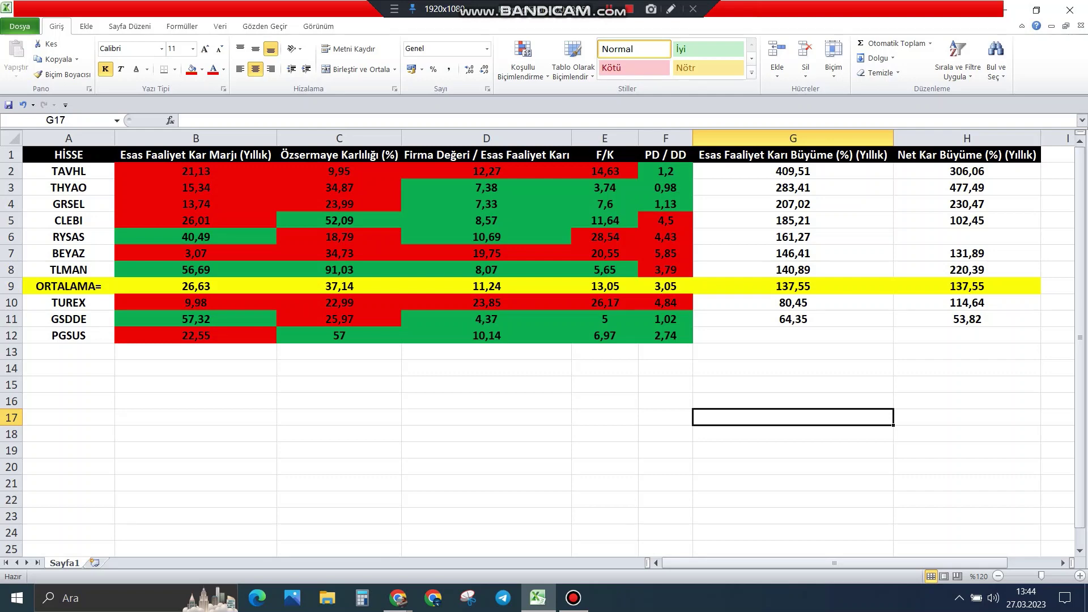
- Fill the Esas Faaliyet Karı Büyüme cells above the ORTALAMA row, G2:G8, with standard green
{"action": "left_click_drag", "start_coordinate": [793, 171], "coordinate": [794, 270]}
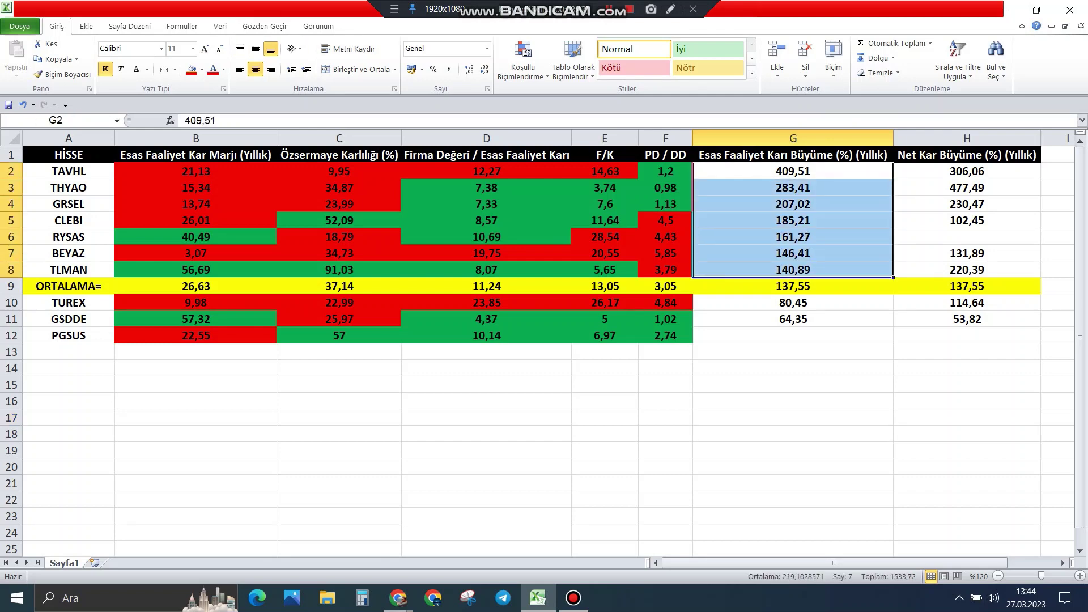
{"action": "left_click", "coordinate": [202, 70]}
{"action": "left_click", "coordinate": [248, 168]}
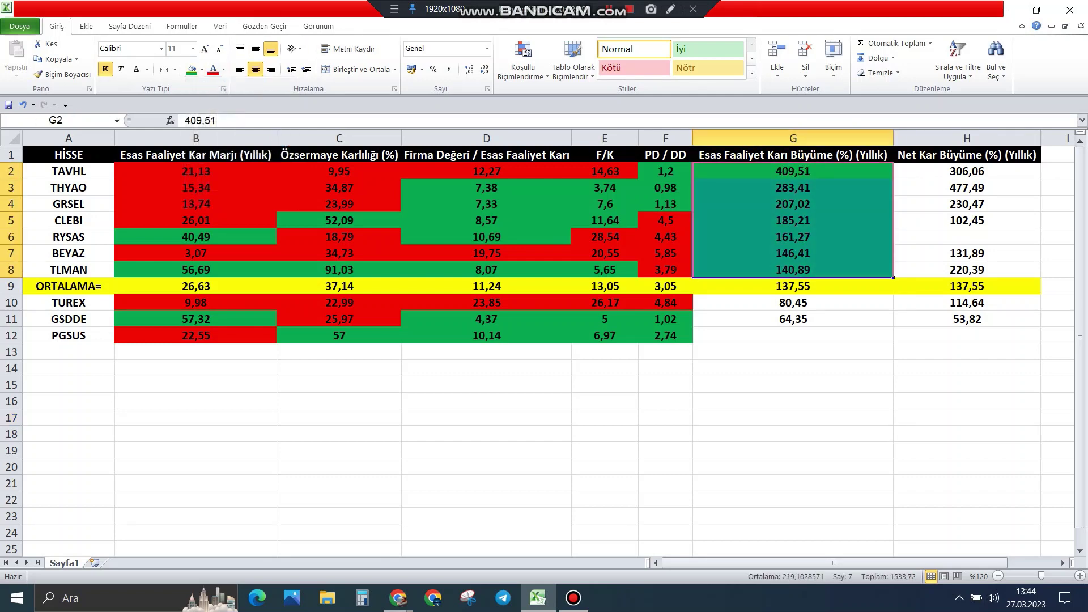
{"action": "left_click", "coordinate": [794, 384]}
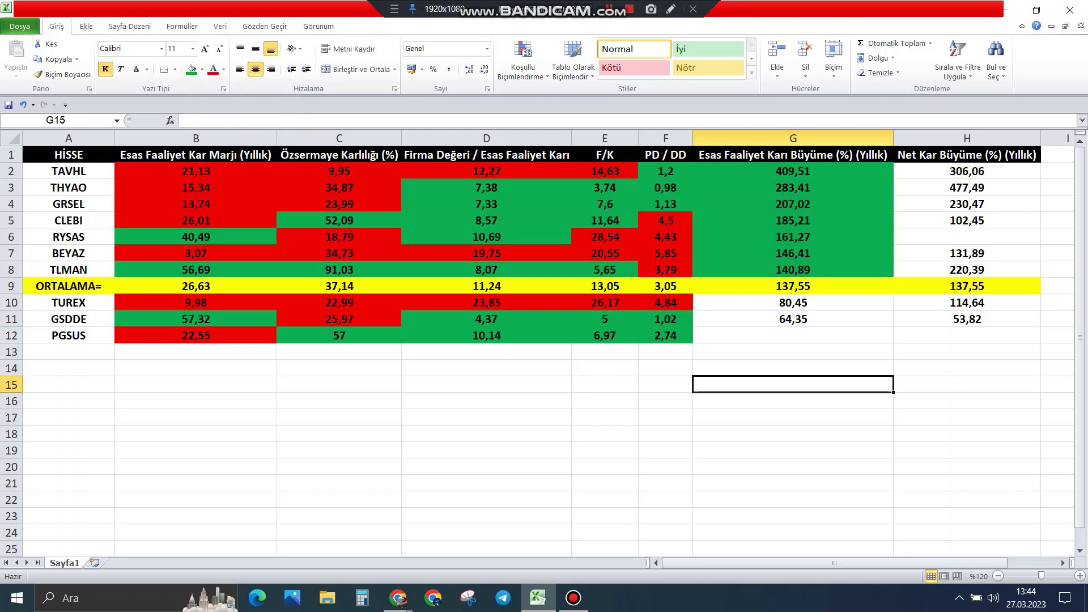
{"action": "left_click", "coordinate": [793, 254]}
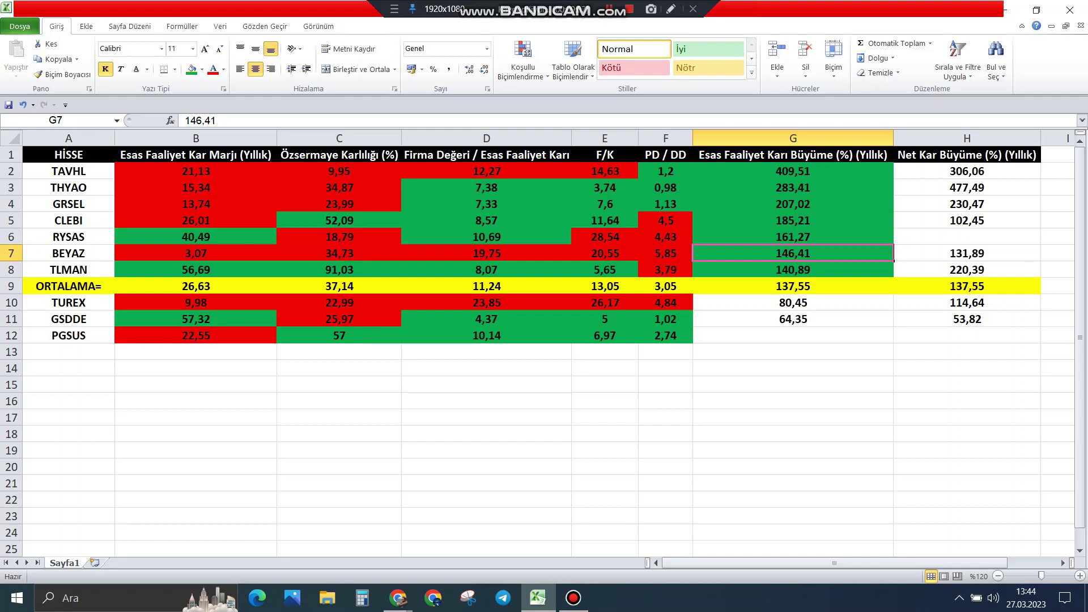
{"action": "key", "text": "Down"}
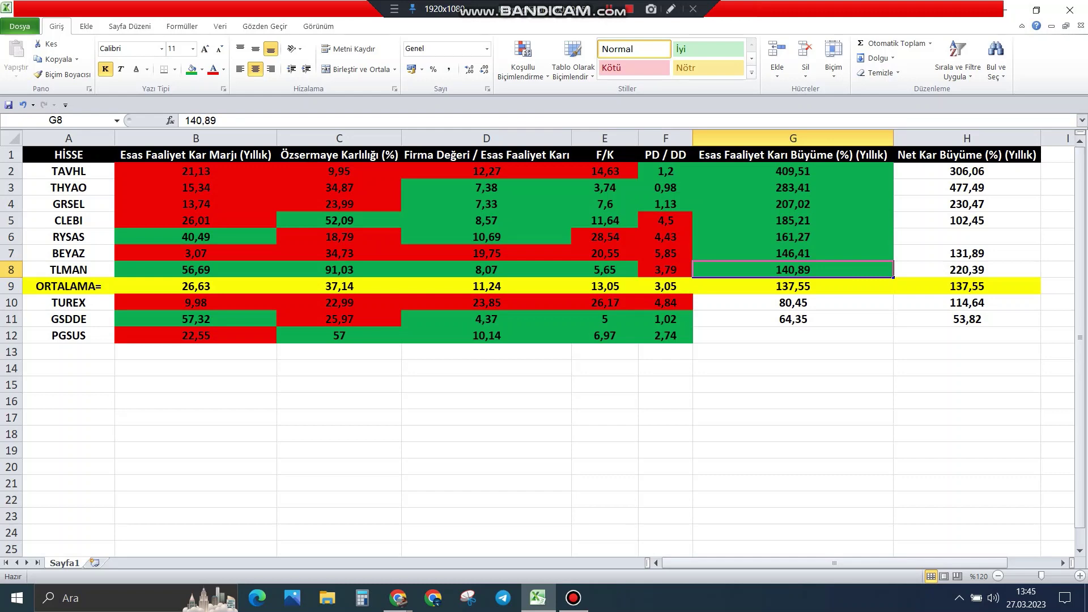
{"action": "left_click", "coordinate": [792, 335]}
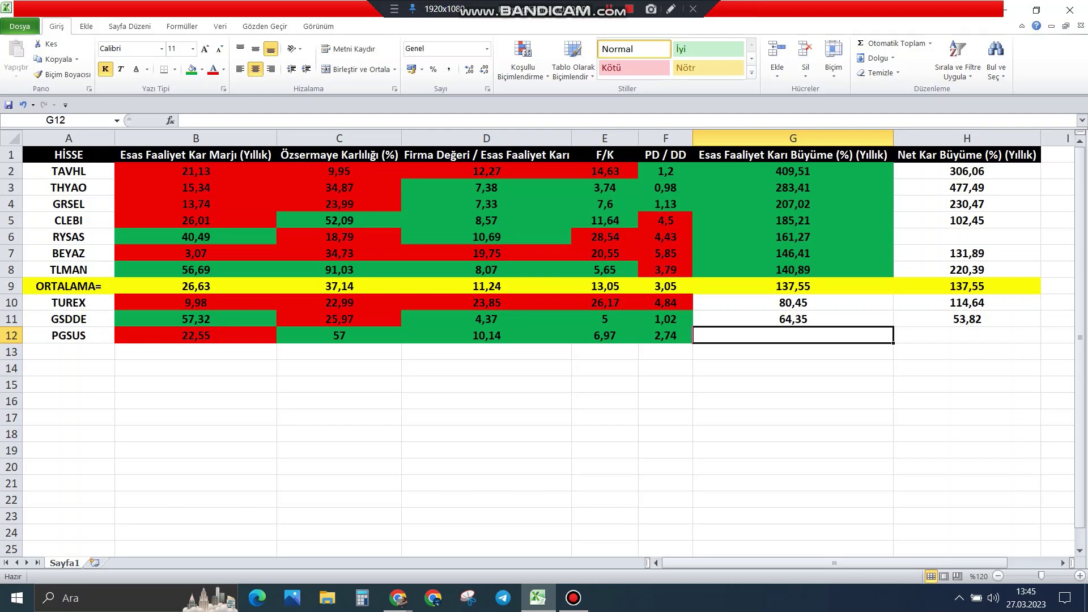
{"action": "left_click", "coordinate": [966, 335]}
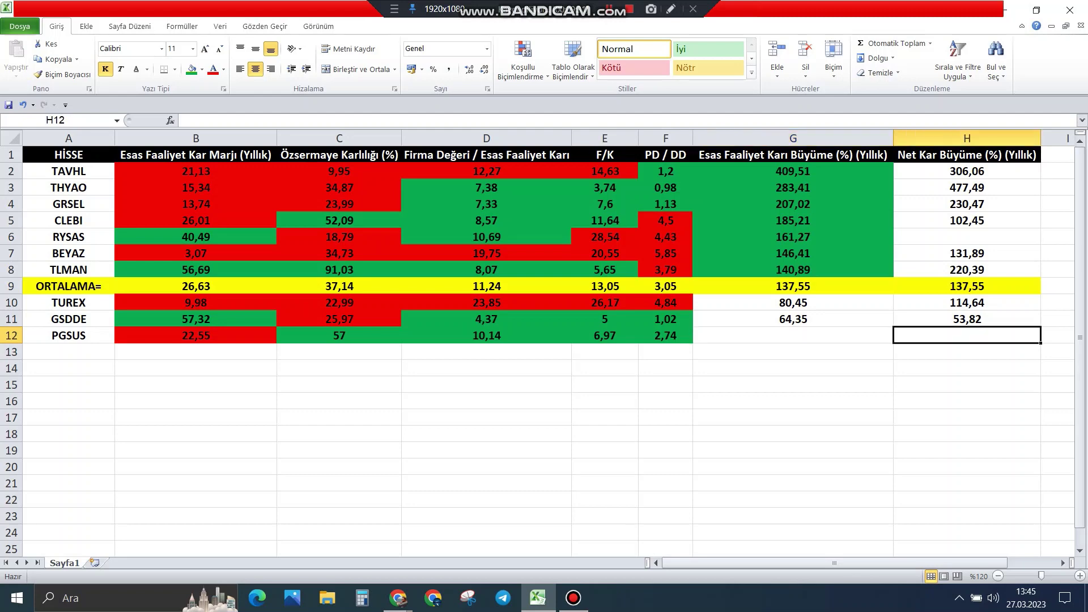
{"action": "left_click", "coordinate": [967, 237]}
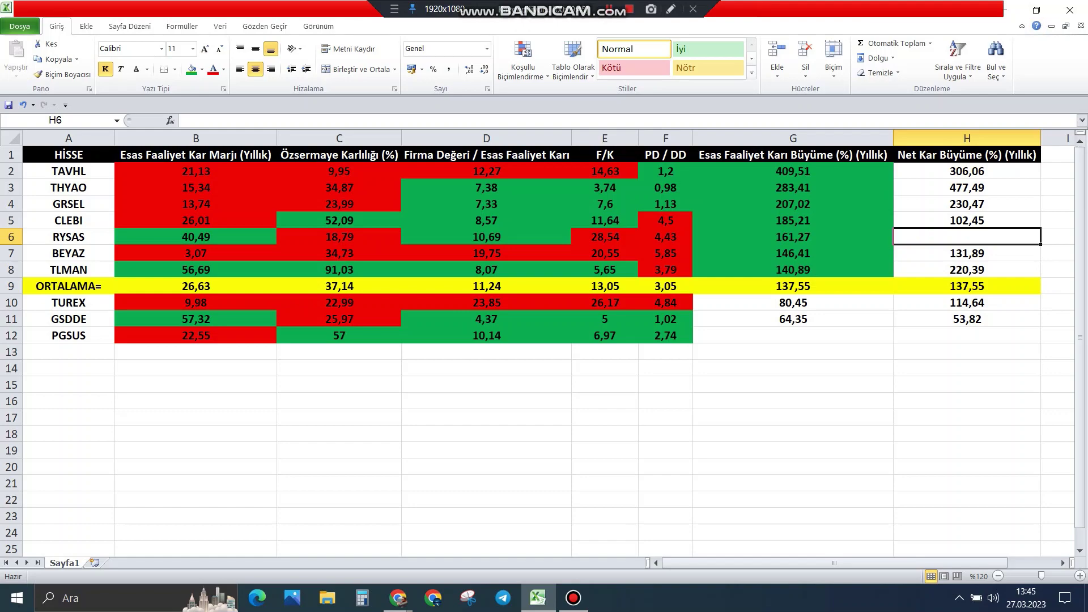
- Switch to Chrome and examine the annualised FAVÖK and Net Kâr for 2021/12 and 2022/12 on the PGSUS and RYSAS score cards
{"action": "left_click", "coordinate": [398, 598]}
{"action": "left_click", "coordinate": [477, 533]}
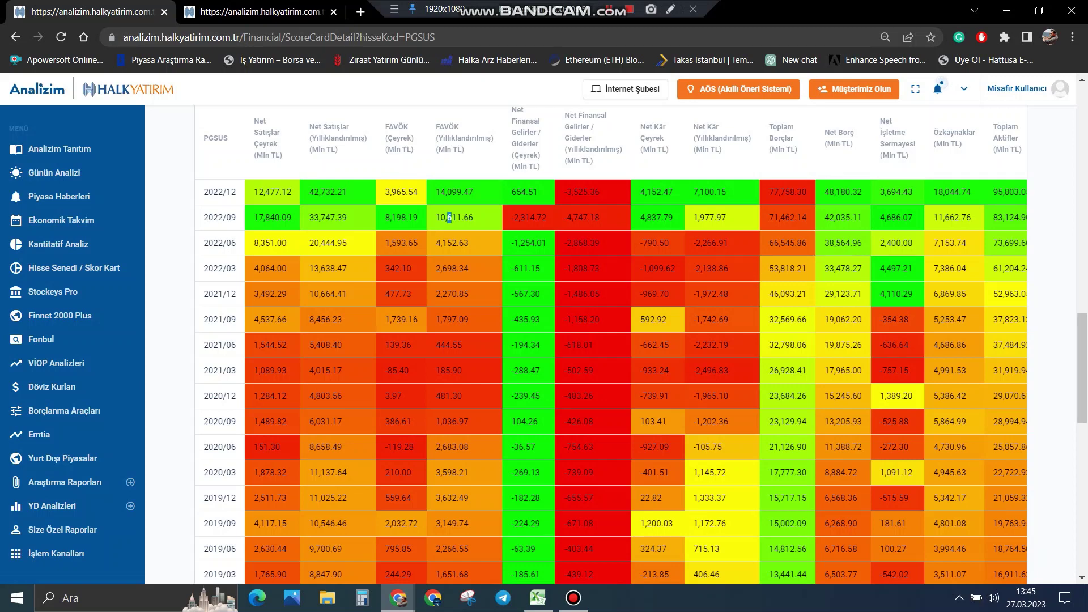
{"action": "key", "text": "ctrl+alt+d"}
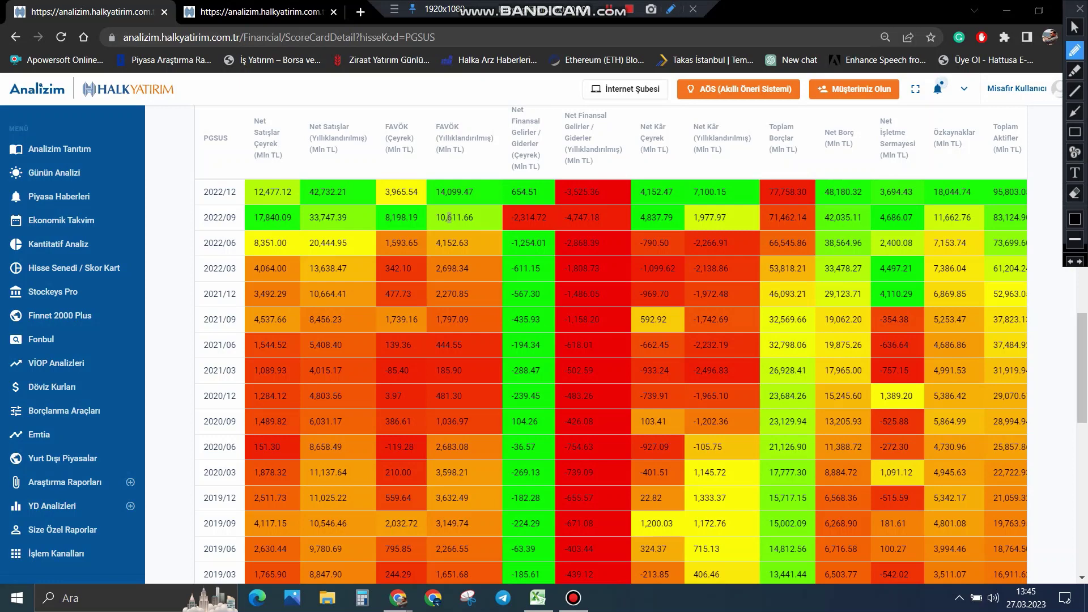
{"action": "left_click_drag", "start_coordinate": [428, 300], "coordinate": [485, 300]}
{"action": "left_click_drag", "start_coordinate": [687, 301], "coordinate": [744, 301]}
{"action": "left_click_drag", "start_coordinate": [689, 203], "coordinate": [727, 202]}
{"action": "key", "text": "Escape"}
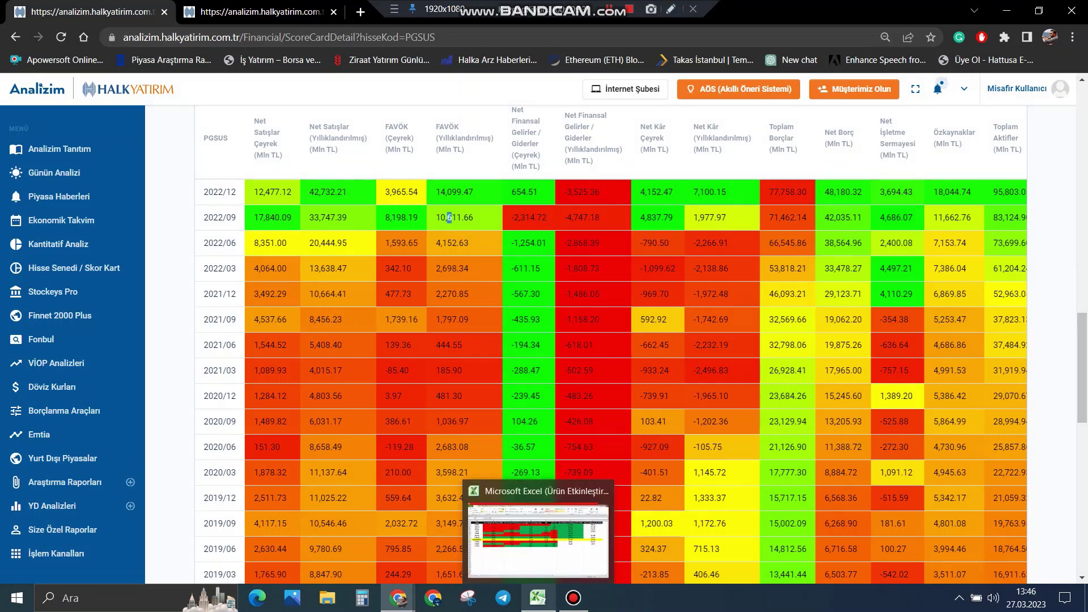
{"action": "left_click", "coordinate": [260, 11]}
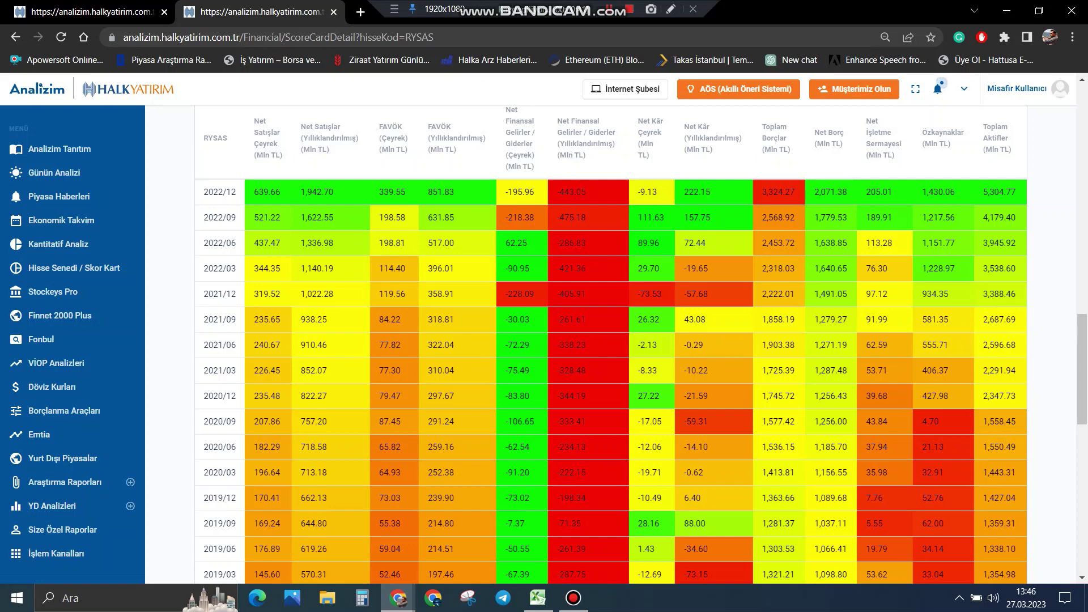
- Switch to Excel and fill the blank growth cells, G12:H12 for PGSUS and H6 for RYSAS, with standard green
{"action": "left_click", "coordinate": [538, 597]}
{"action": "left_click_drag", "start_coordinate": [794, 336], "coordinate": [967, 335]}
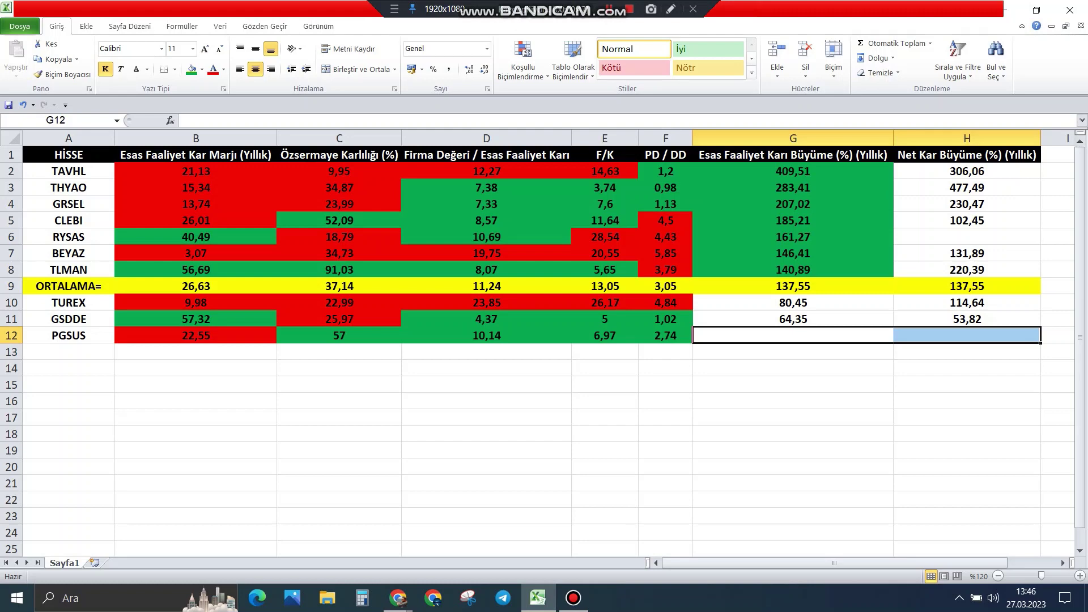
{"action": "left_click", "coordinate": [192, 69]}
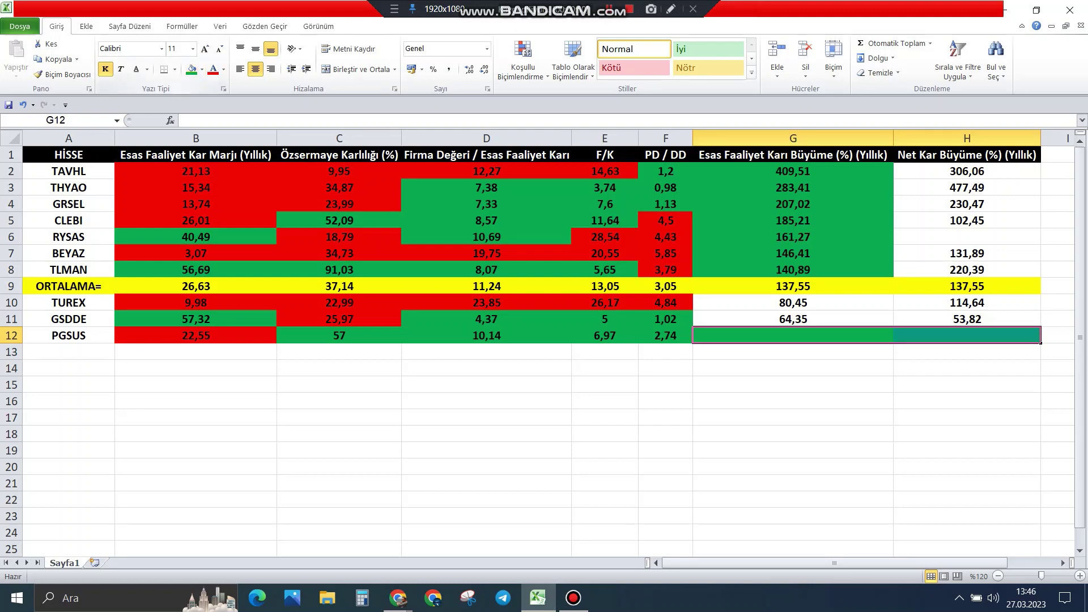
{"action": "left_click", "coordinate": [968, 236]}
{"action": "left_click", "coordinate": [192, 68]}
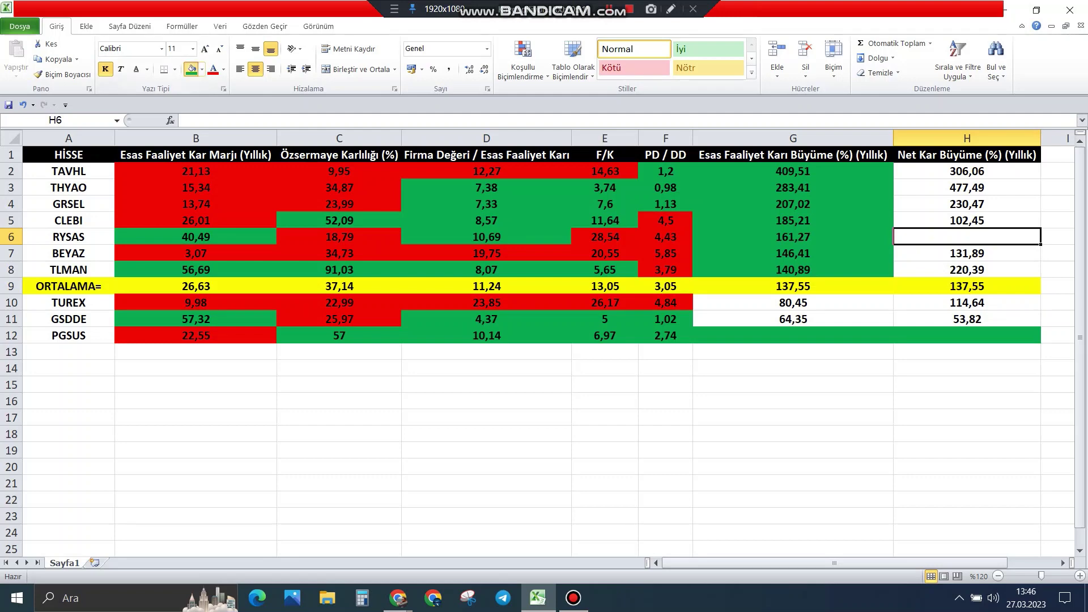
{"action": "left_click", "coordinate": [793, 434]}
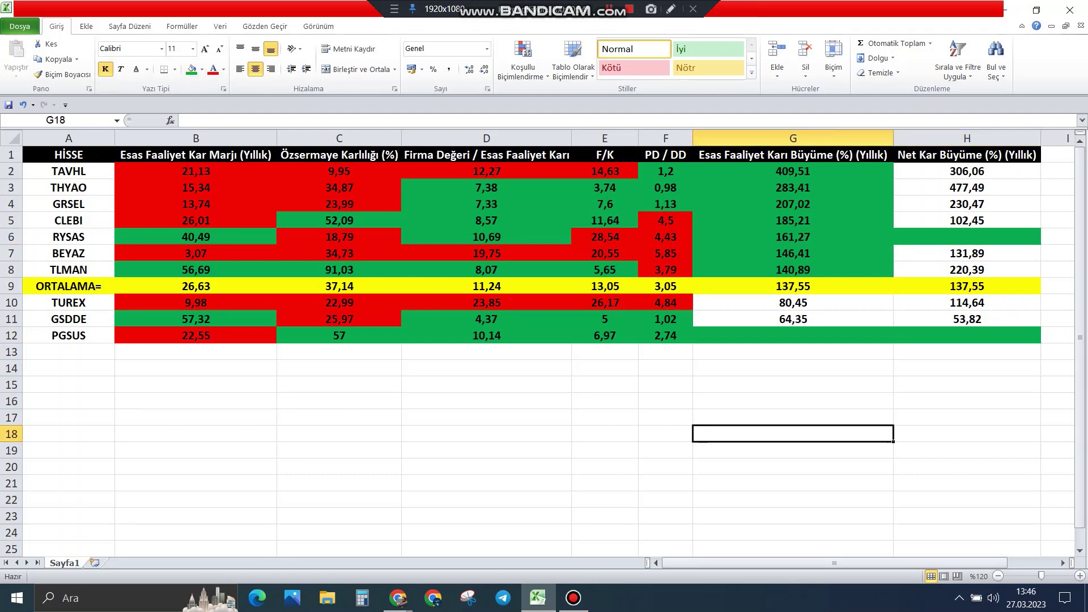
- Fill the Esas Faaliyet Karı Büyüme cells of TUREX and GSDDE, G10:G11, with standard red
{"action": "left_click_drag", "start_coordinate": [792, 302], "coordinate": [793, 319]}
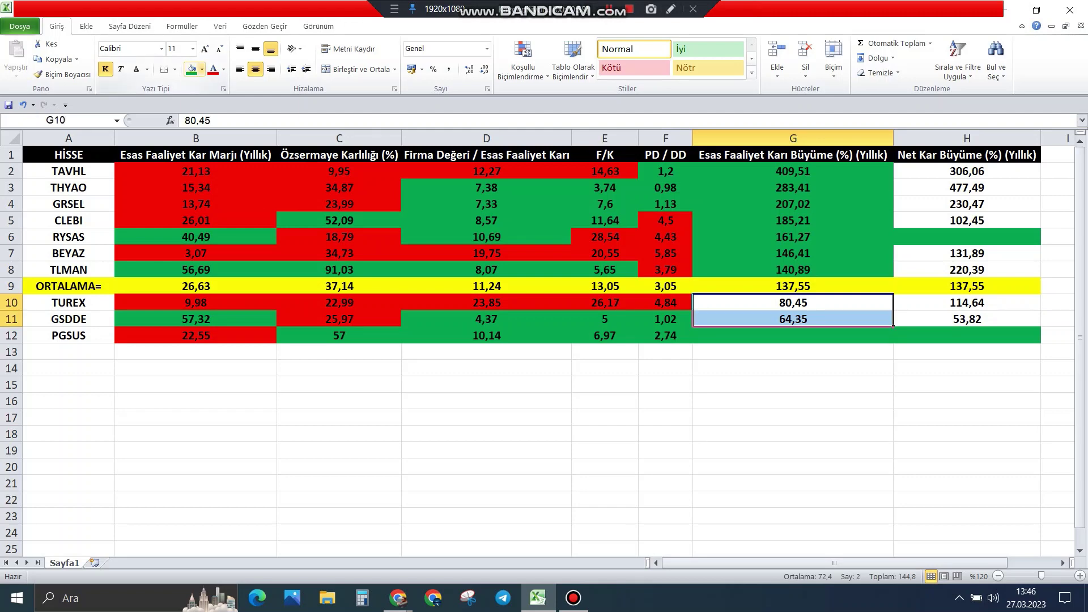
{"action": "left_click", "coordinate": [202, 68]}
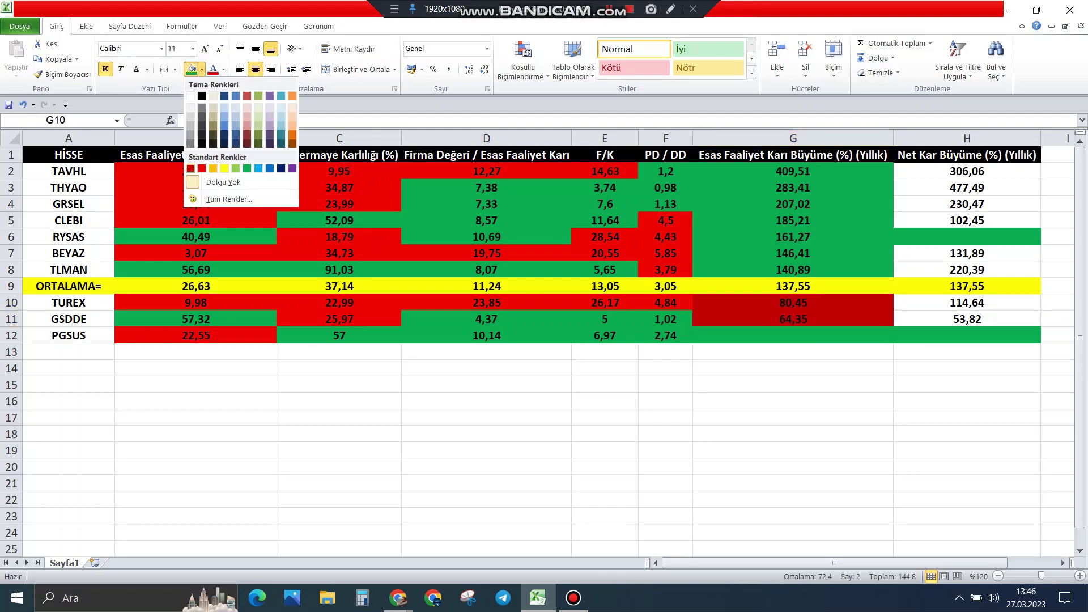
{"action": "left_click", "coordinate": [201, 168]}
{"action": "left_click", "coordinate": [793, 417]}
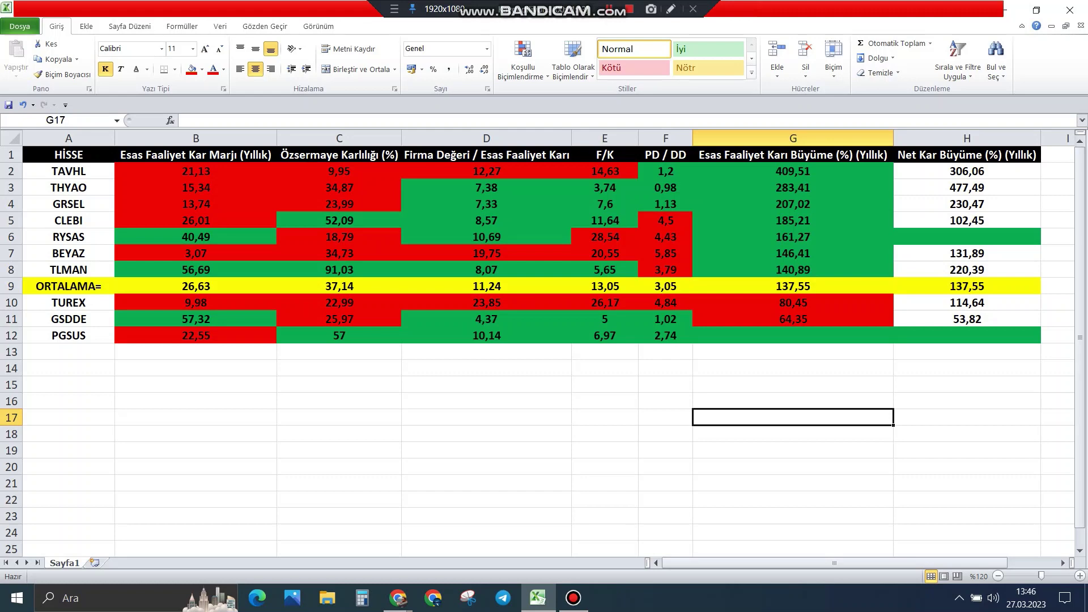
- Sort the table by Net Kar Büyüme (%) (Yıllık) in descending order
{"action": "left_click", "coordinate": [939, 155]}
{"action": "right_click", "coordinate": [938, 155]}
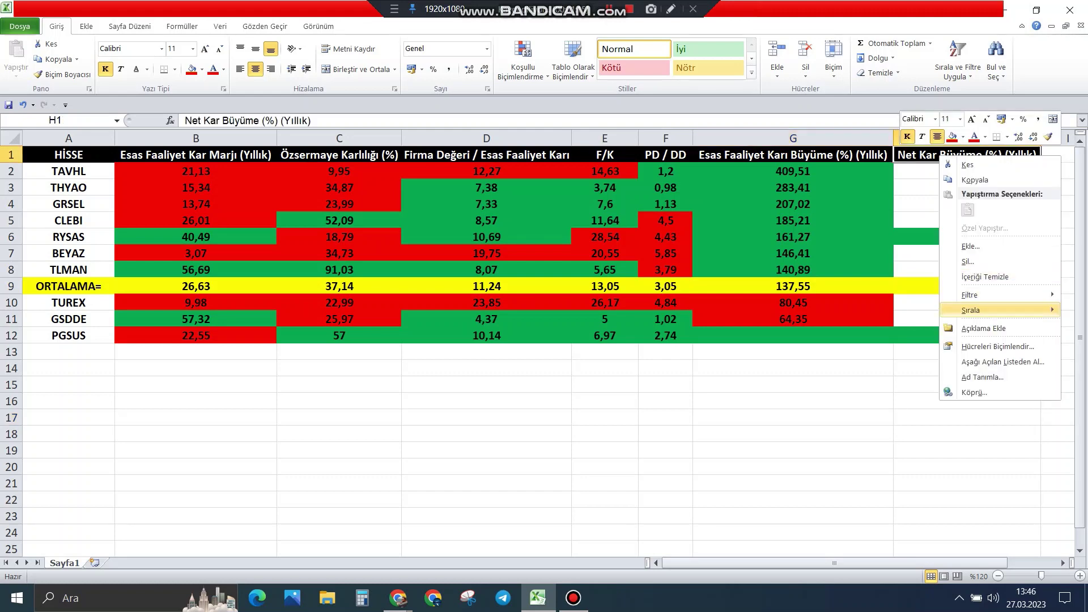
{"action": "mouse_move", "coordinate": [971, 310]}
{"action": "left_click", "coordinate": [831, 327]}
{"action": "left_click", "coordinate": [967, 384]}
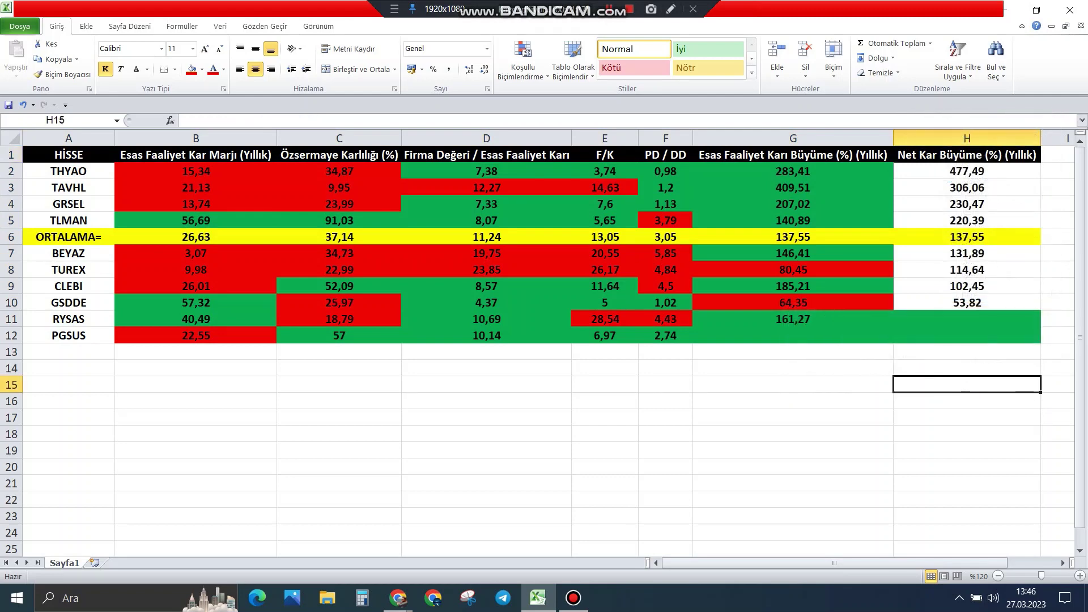
- Fill the Net Kar Büyüme cells above the ORTALAMA row, H2:H5, with standard green
{"action": "left_click_drag", "start_coordinate": [967, 170], "coordinate": [966, 220]}
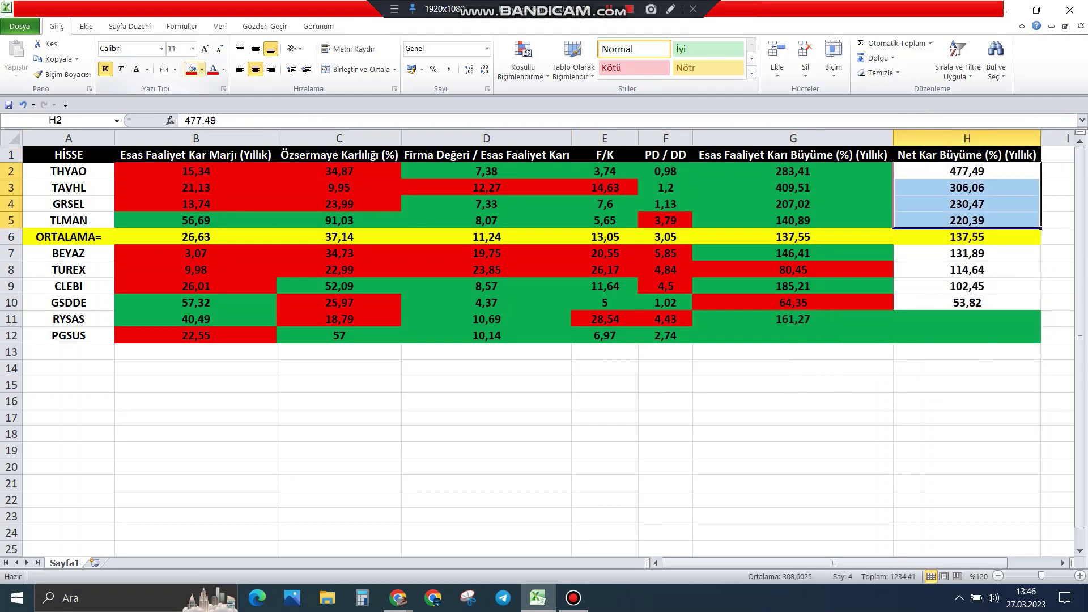
{"action": "left_click", "coordinate": [202, 69]}
{"action": "left_click", "coordinate": [247, 168]}
{"action": "left_click", "coordinate": [793, 499]}
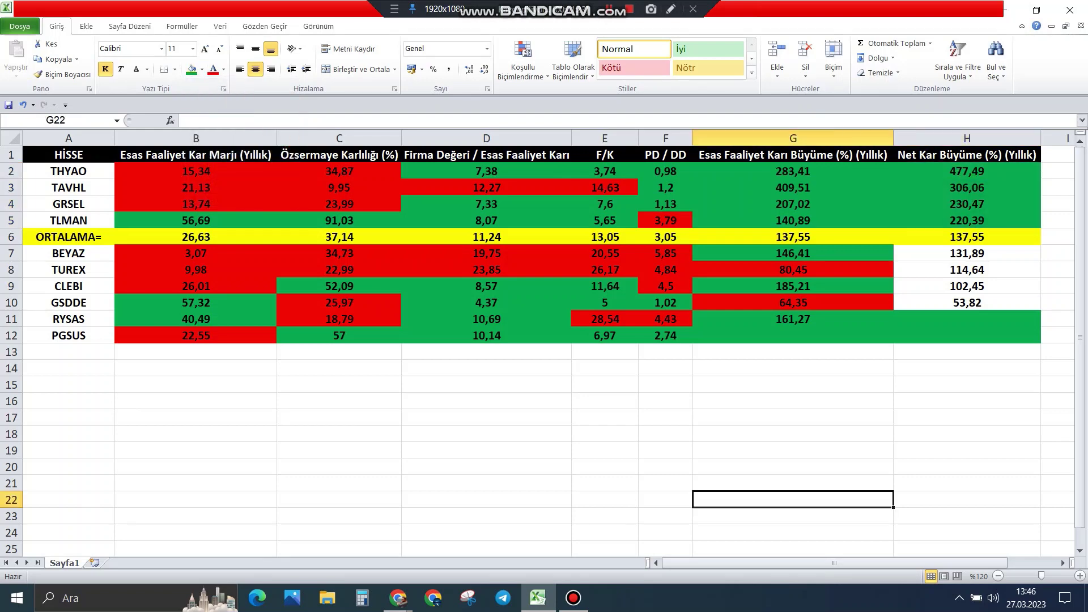
- Fill the Net Kar Büyüme values below the ORTALAMA row, H7:H10, with standard red
{"action": "left_click_drag", "start_coordinate": [966, 253], "coordinate": [967, 285]}
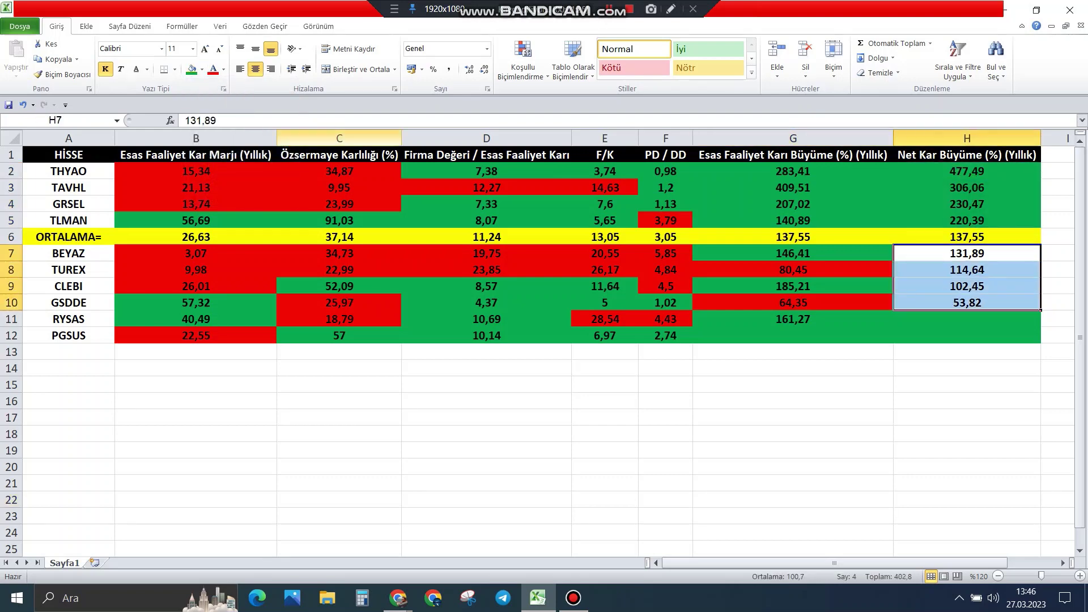
{"action": "left_click", "coordinate": [202, 69]}
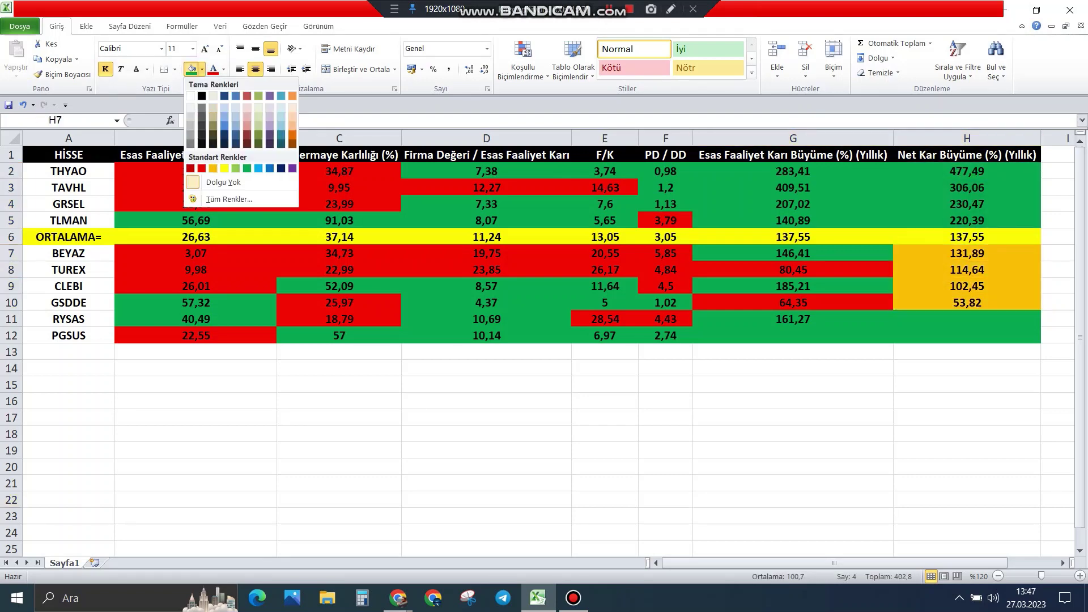
{"action": "left_click", "coordinate": [202, 168]}
{"action": "left_click", "coordinate": [666, 450]}
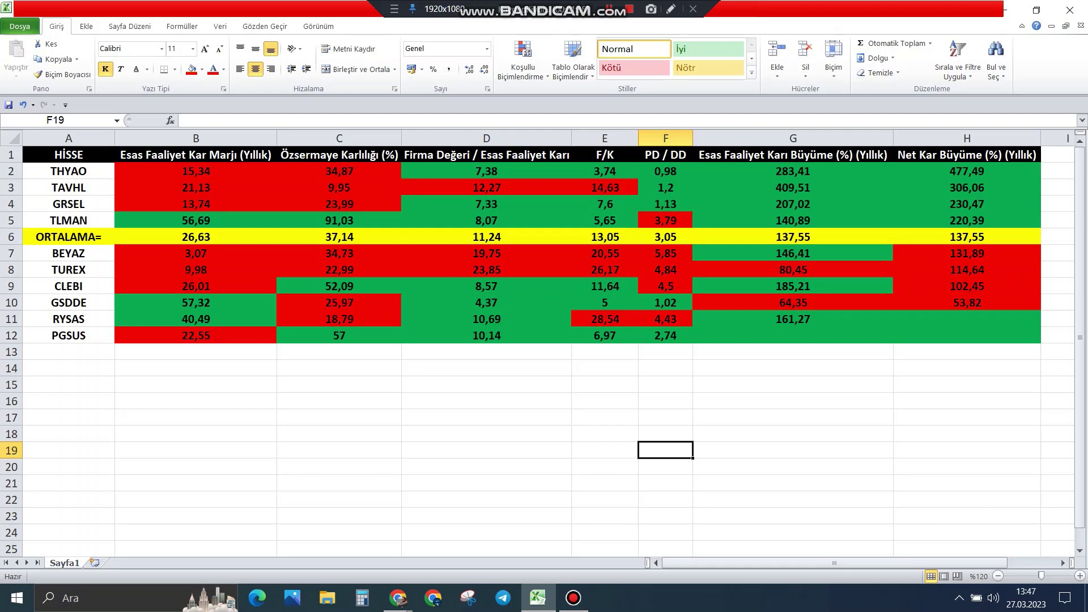
- Fill the HİSSE name cell of TUREX with standard red, and those of TLMAN and PGSUS with standard green
{"action": "left_click", "coordinate": [68, 269]}
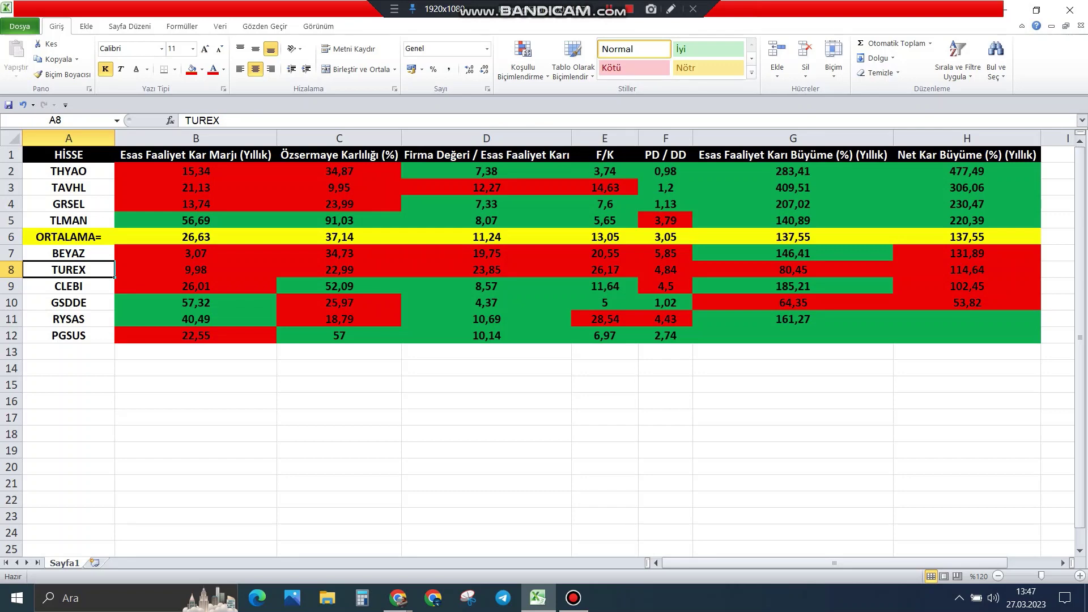
{"action": "left_click", "coordinate": [192, 68]}
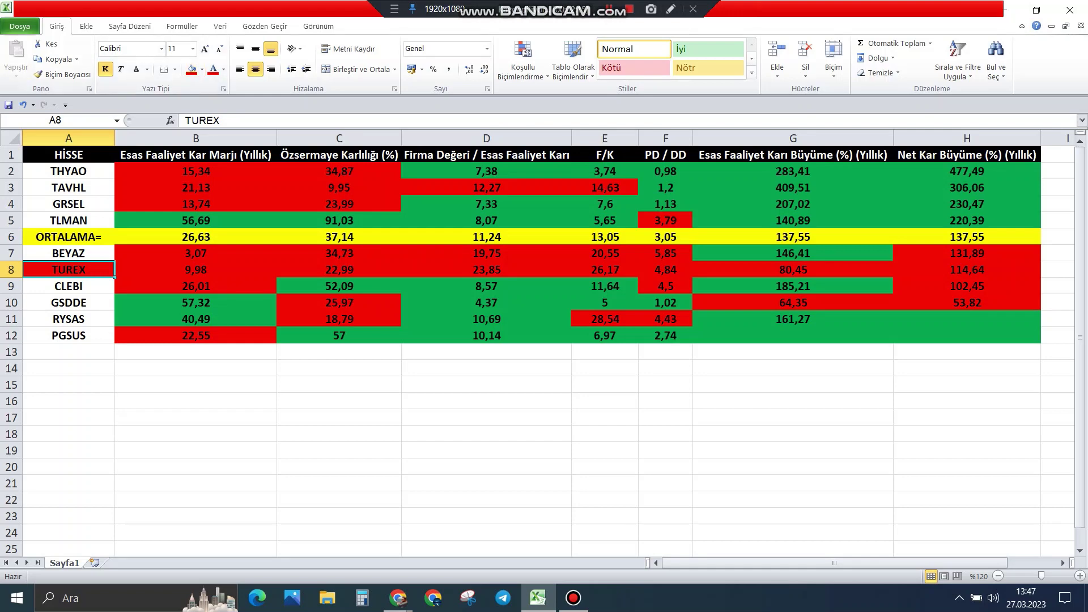
{"action": "left_click", "coordinate": [68, 220]}
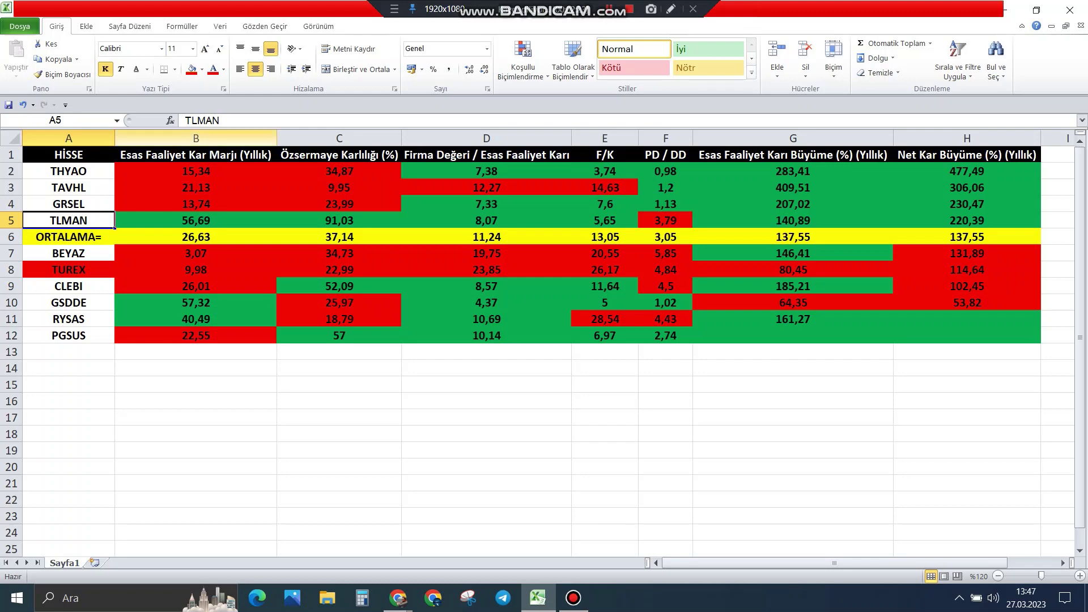
{"action": "left_click", "coordinate": [202, 69]}
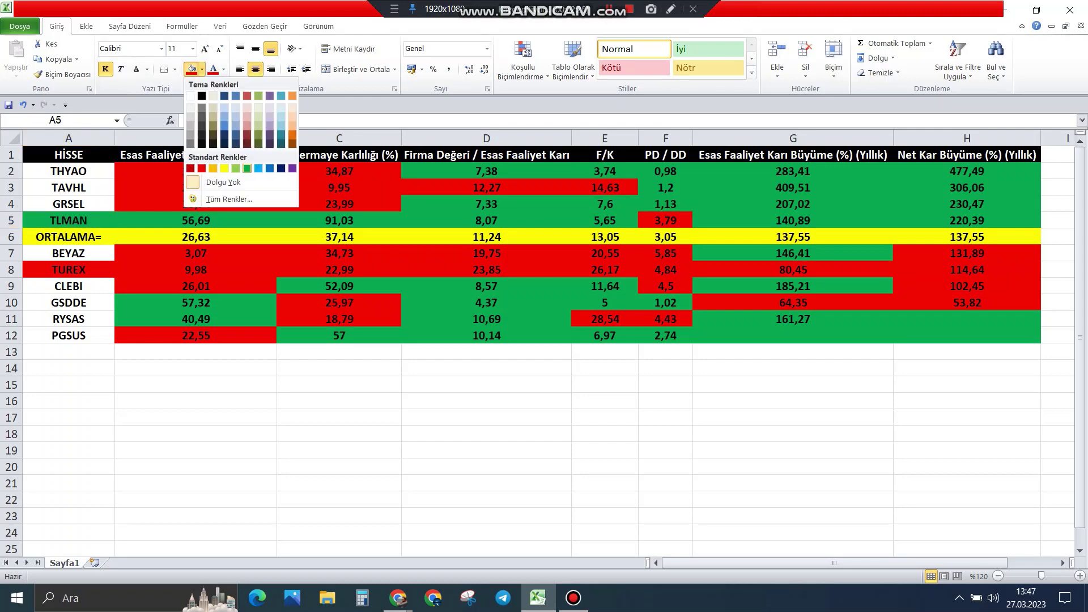
{"action": "left_click", "coordinate": [247, 169]}
{"action": "left_click", "coordinate": [605, 203]}
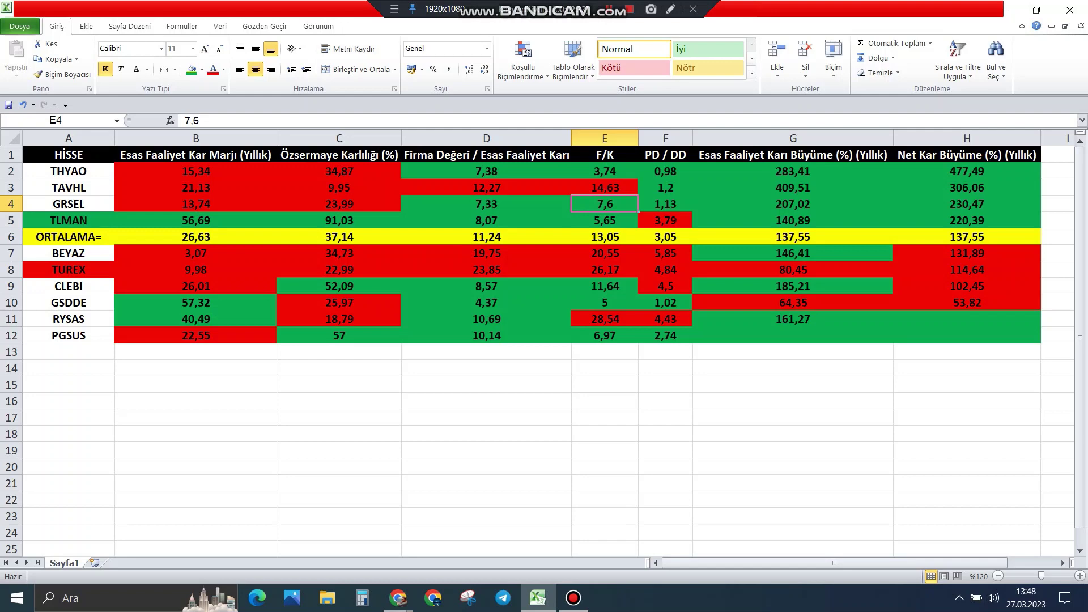
{"action": "left_click", "coordinate": [68, 336]}
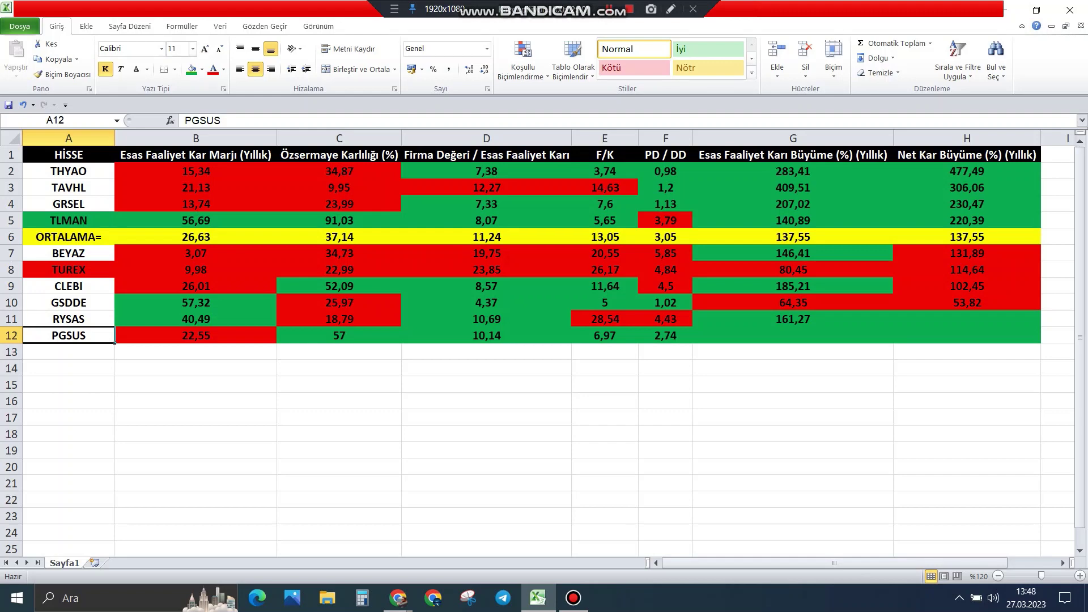
{"action": "left_click", "coordinate": [192, 68]}
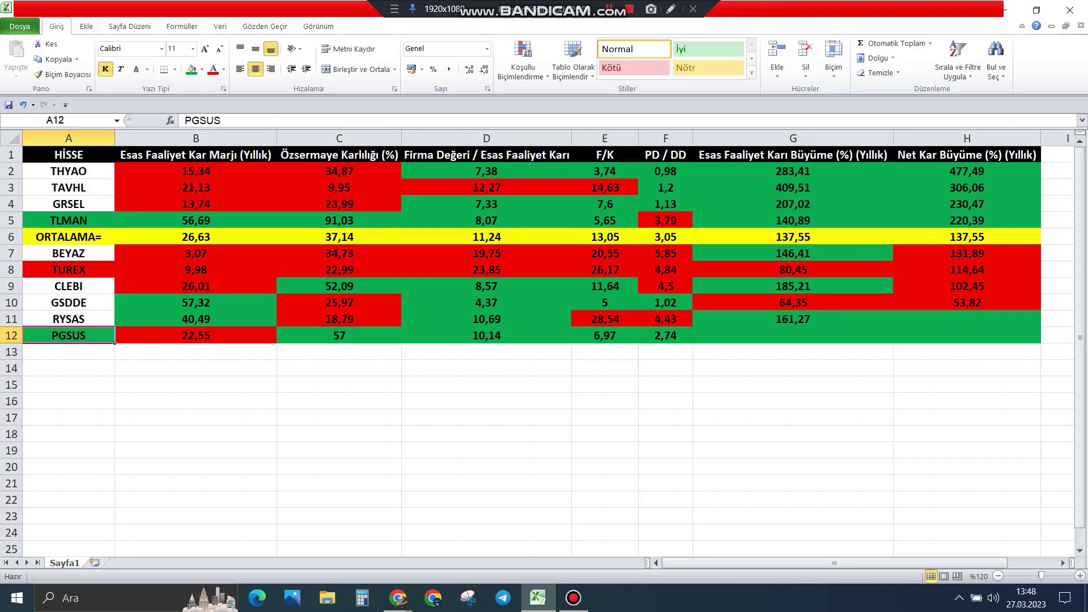
- Fill the HİSSE name cells of THYAO (A2) and GRSEL (A4) with standard light green
{"action": "left_click", "coordinate": [68, 171]}
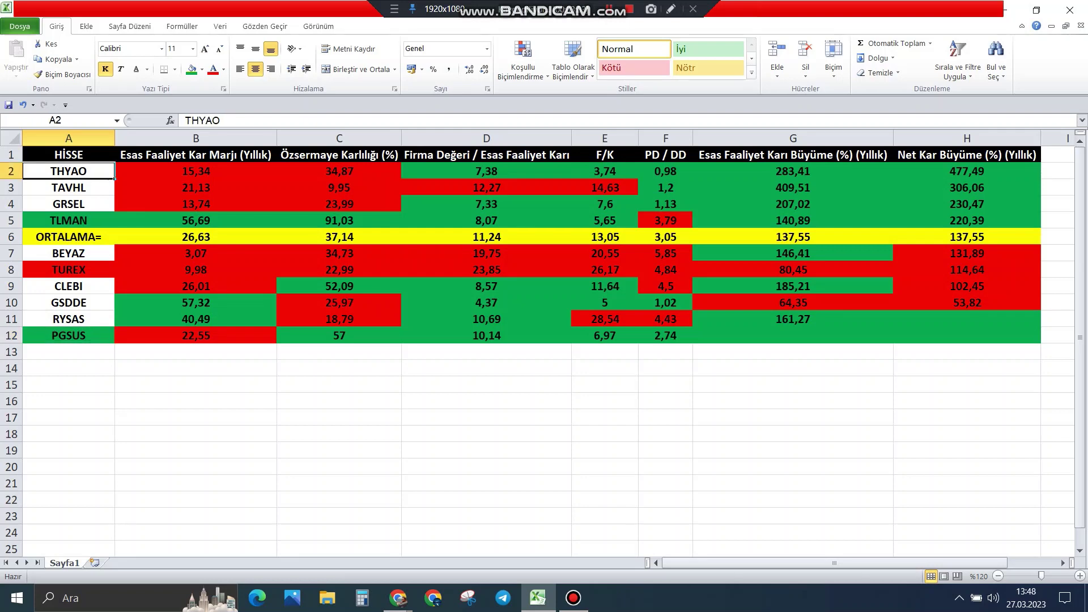
{"action": "left_click", "coordinate": [202, 70]}
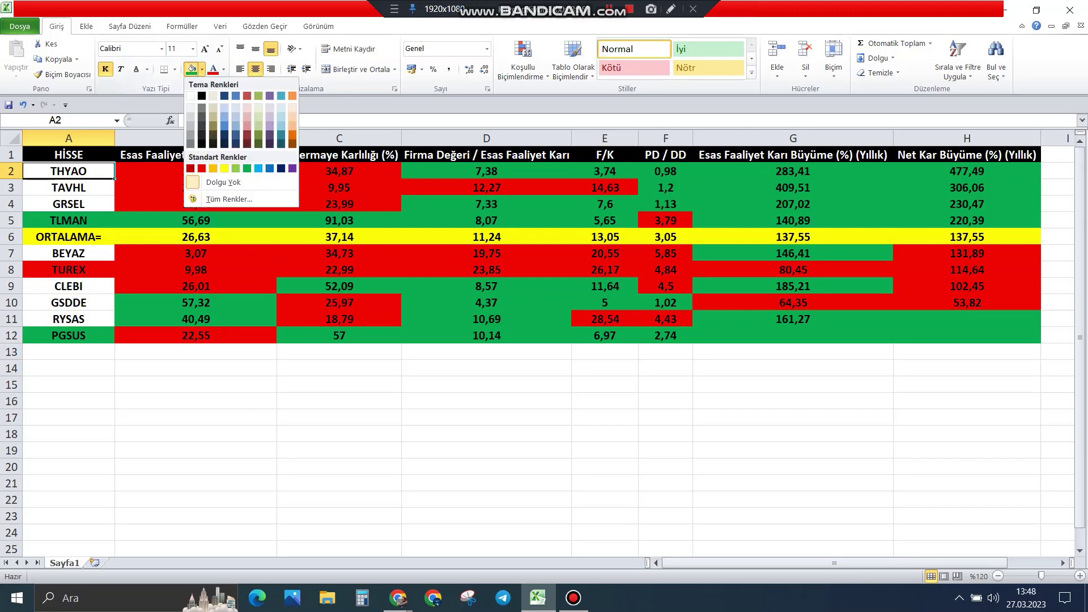
{"action": "left_click", "coordinate": [236, 168]}
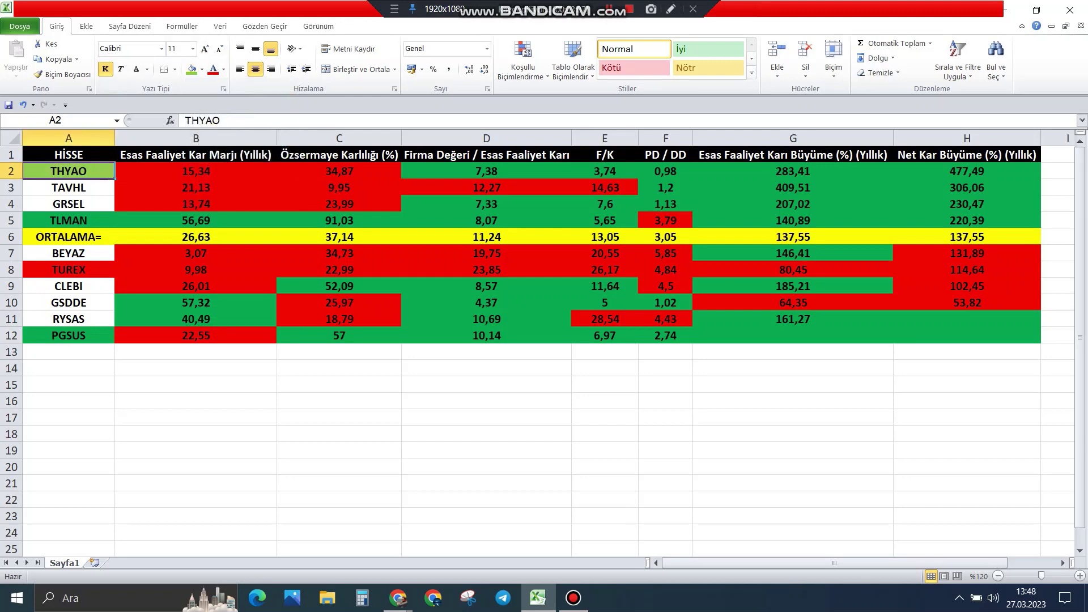
{"action": "left_click", "coordinate": [236, 220]}
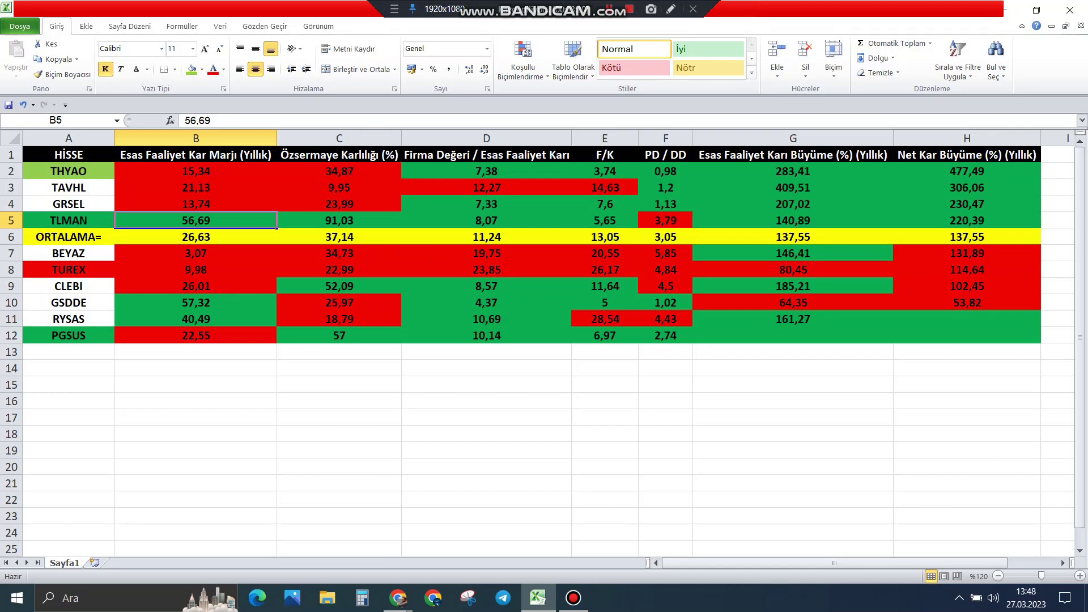
{"action": "left_click", "coordinate": [68, 203]}
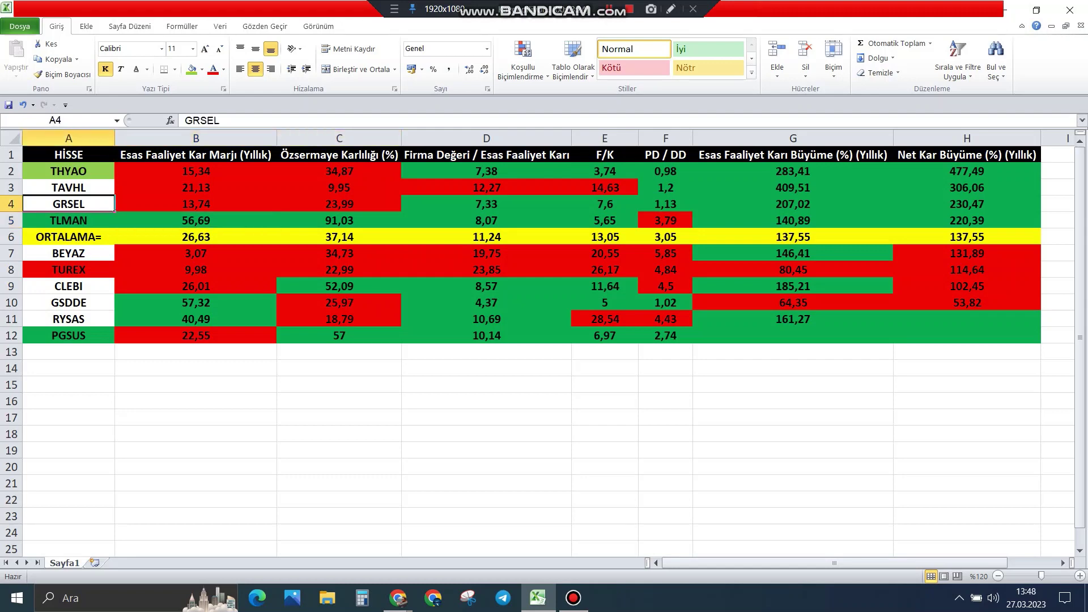
{"action": "left_click", "coordinate": [191, 69]}
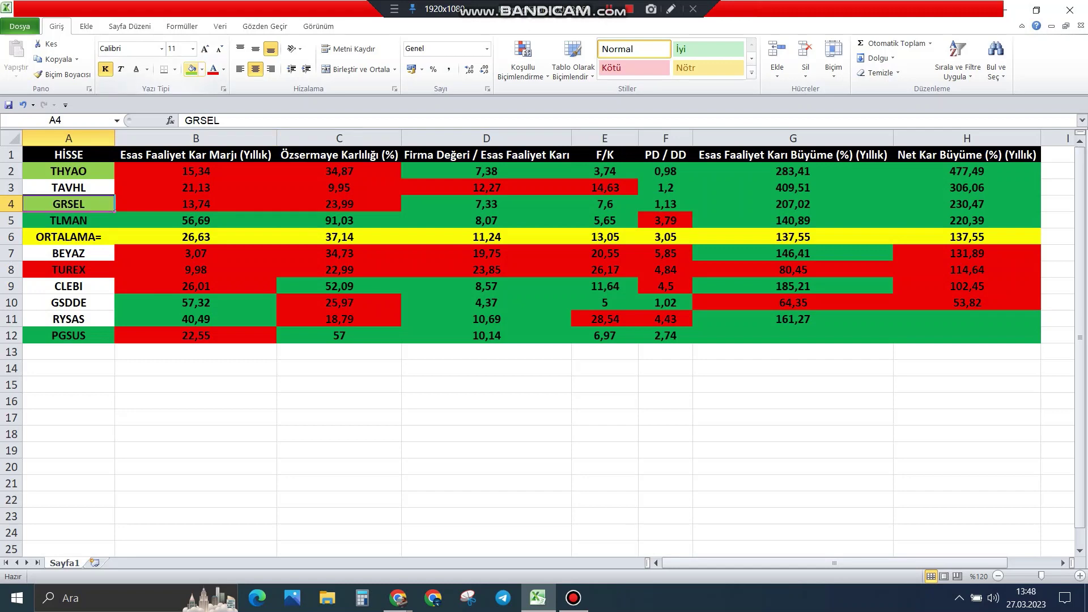